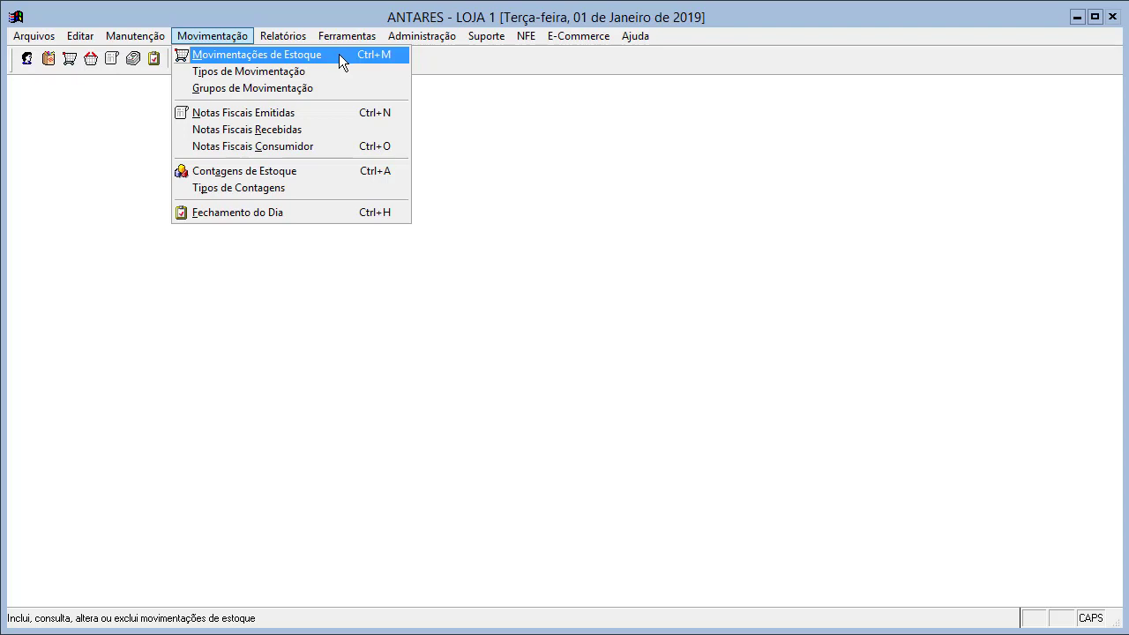
Open the Movimentações de Estoque records and review the list of existing stock movements
click(338, 54)
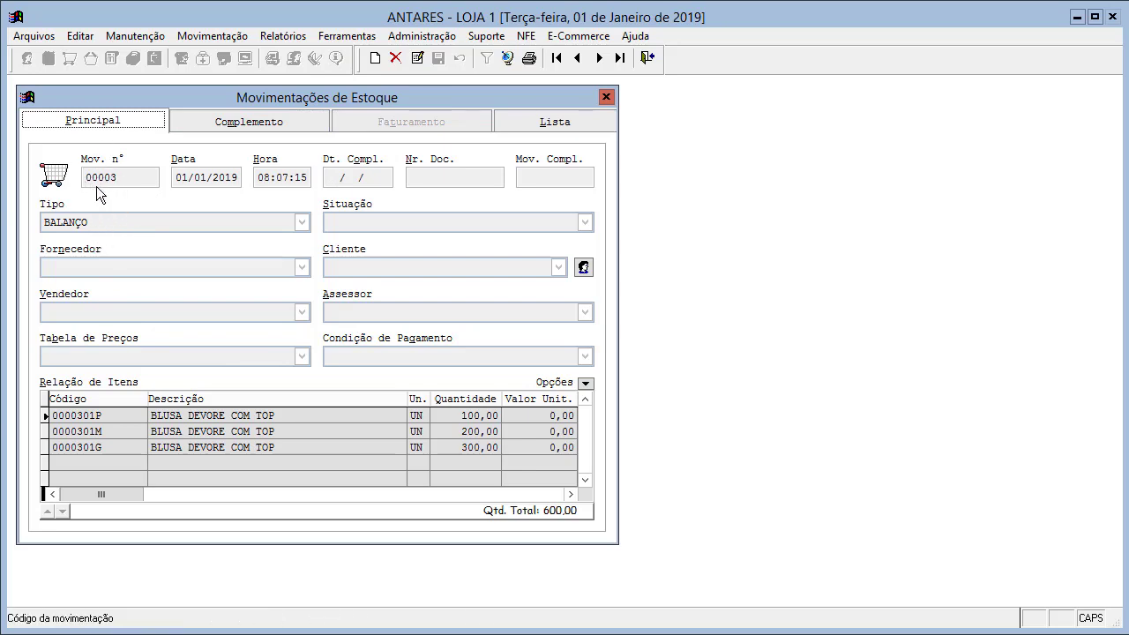
click(508, 117)
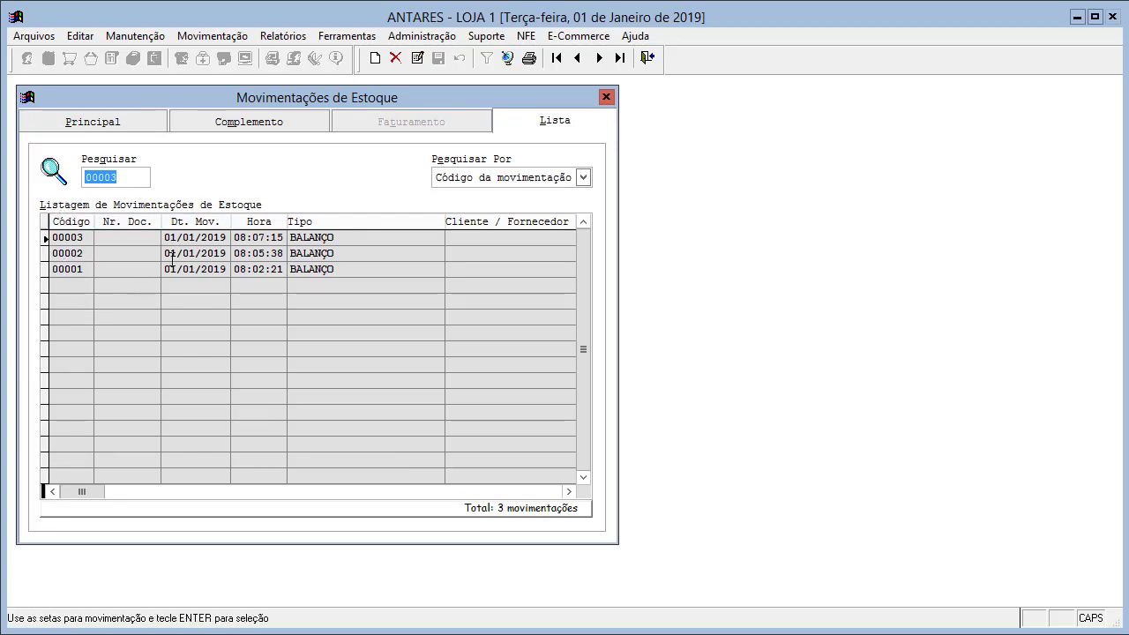
click(116, 120)
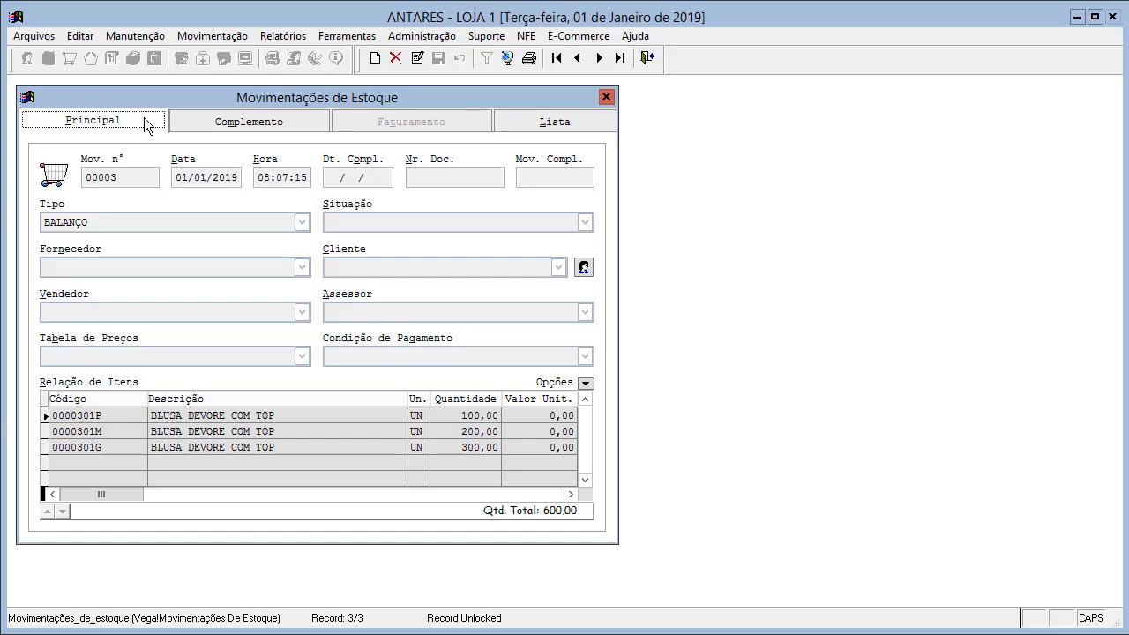
Start a new stock movement and choose PRODUÇÃO as its type
click(375, 60)
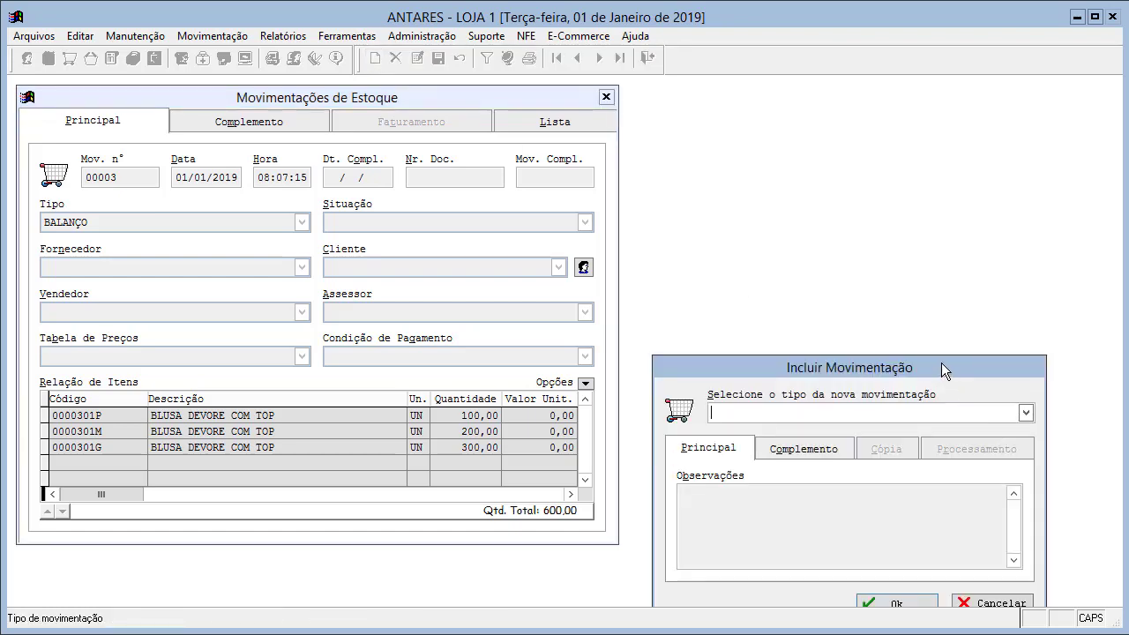
drag(941, 363, 924, 283)
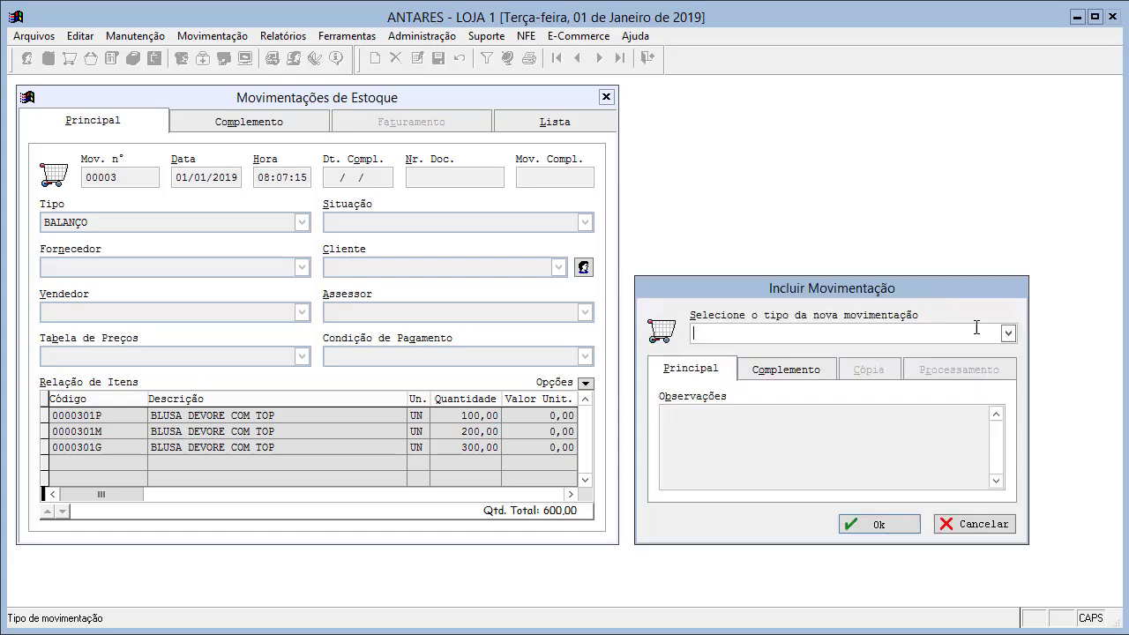
click(1008, 334)
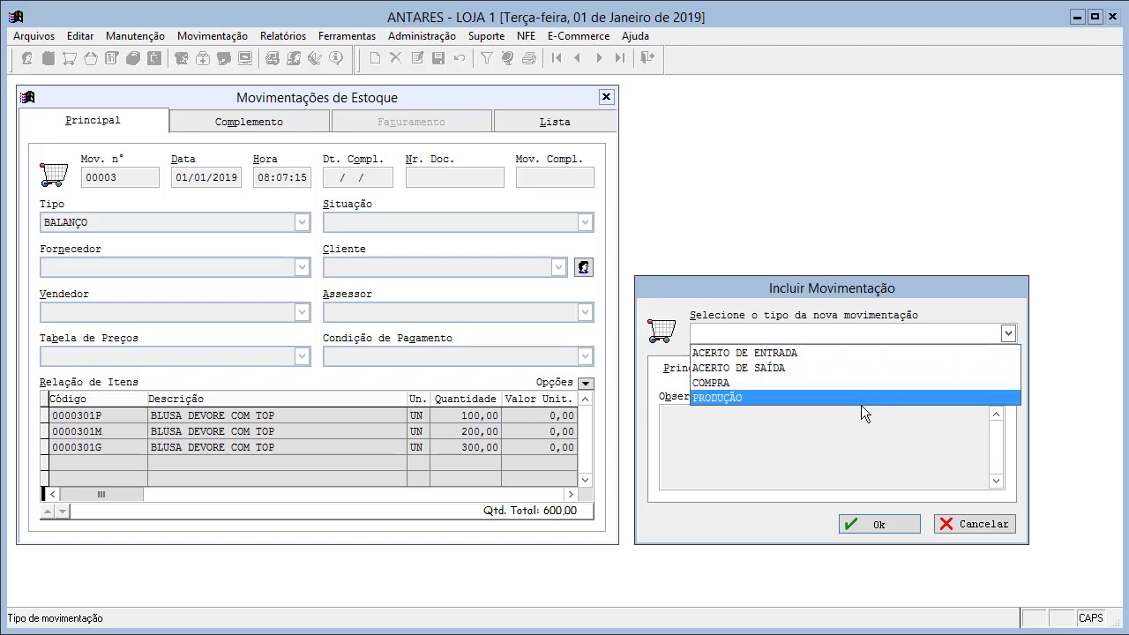
click(751, 401)
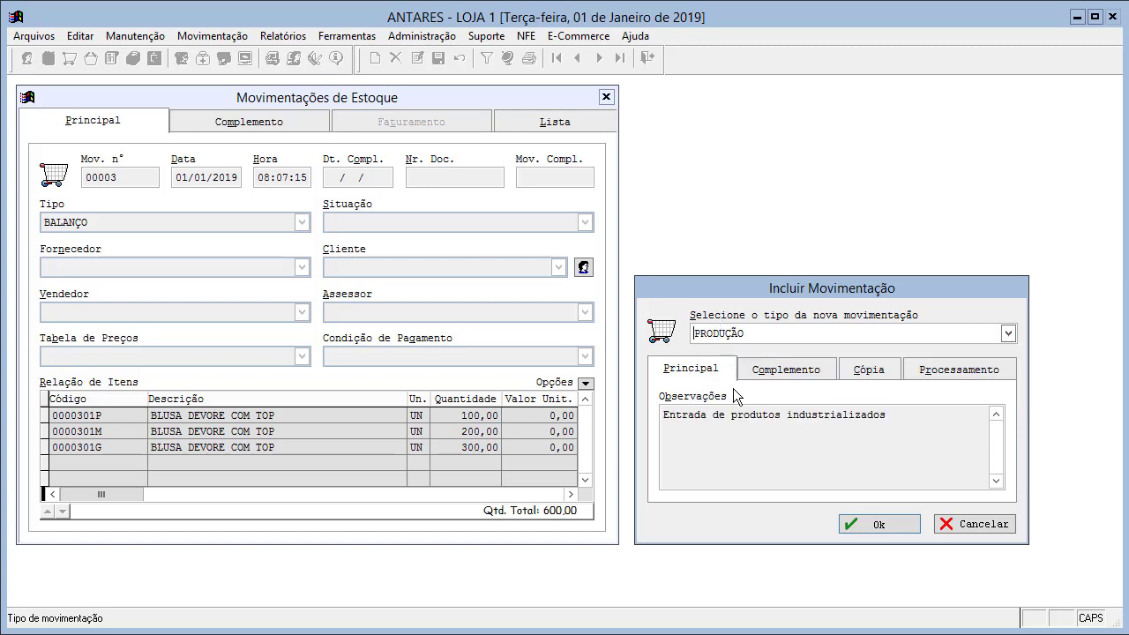
Try COMPRA and ACERTO DE SAÍDA as the new movement's type to read their descriptions
click(1009, 335)
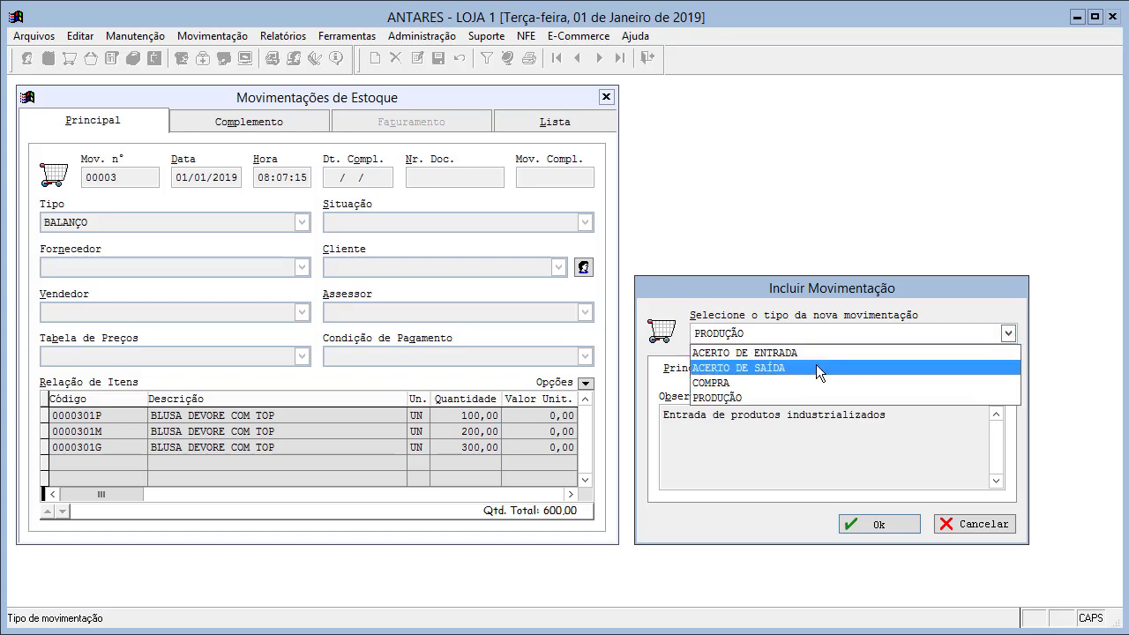
click(728, 384)
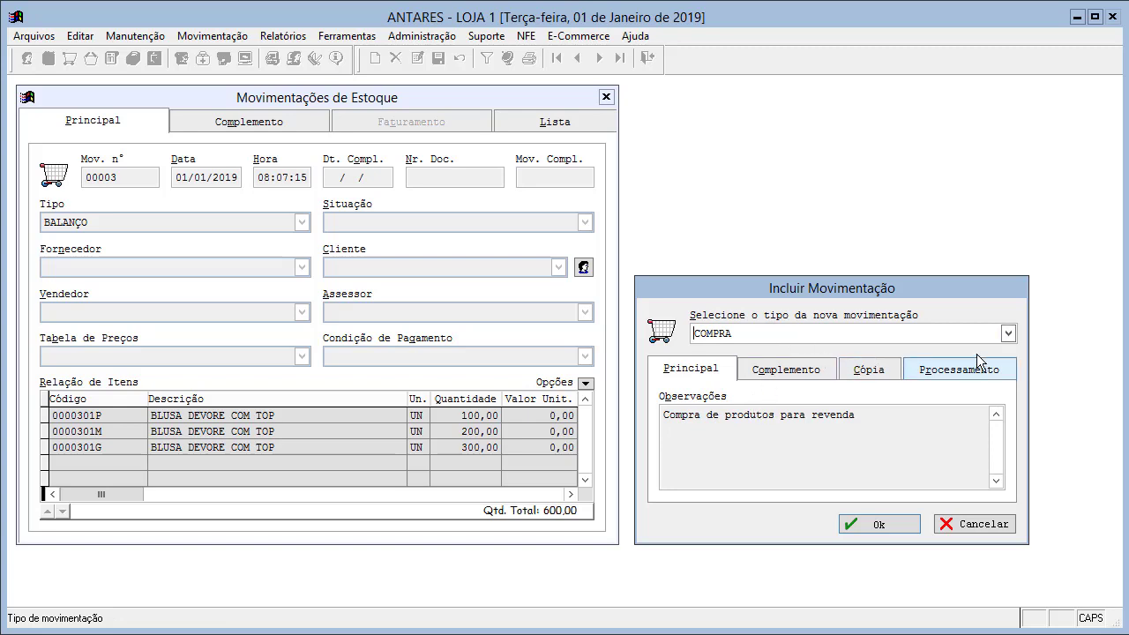
click(1008, 333)
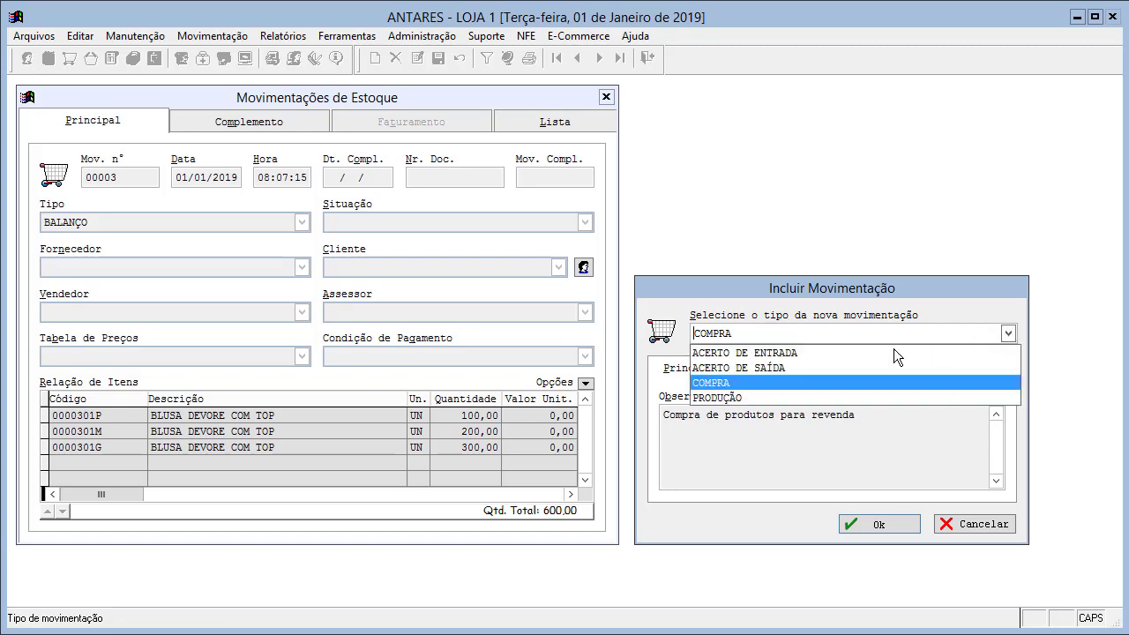
click(794, 367)
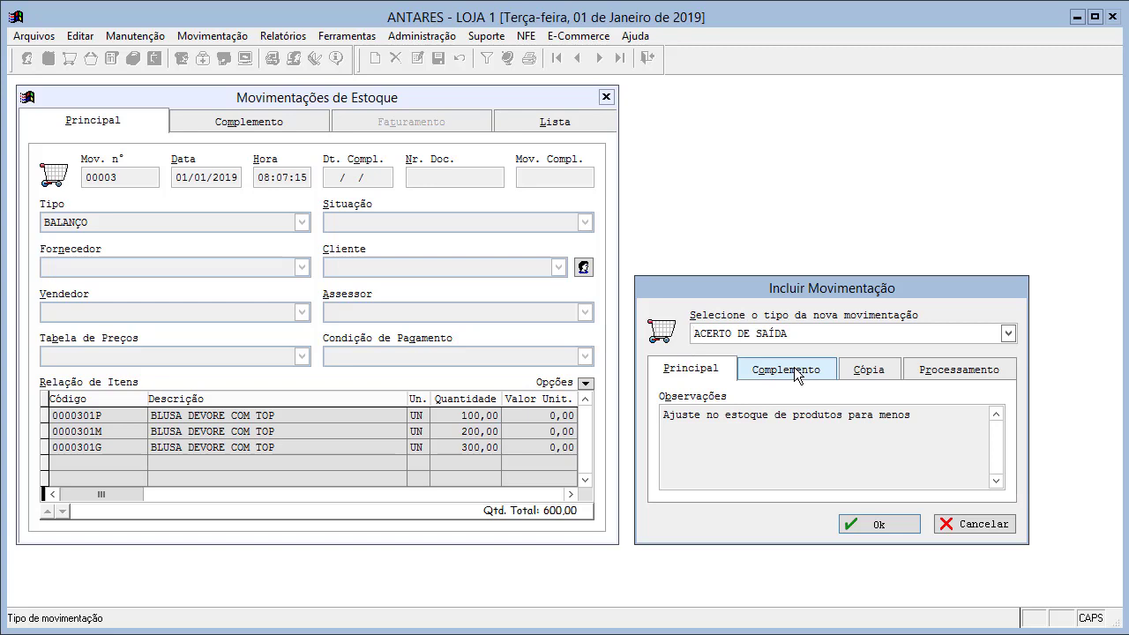
key(Up)
key(Down)
Set the new movement's type back to PRODUÇÃO and create the movement
click(1010, 332)
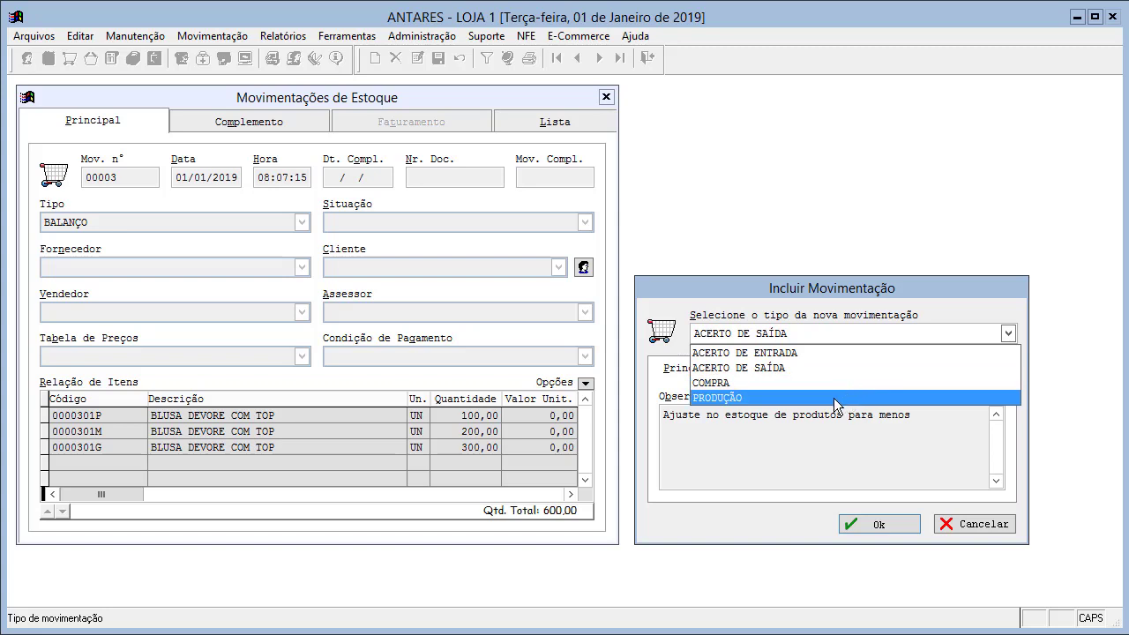
click(748, 404)
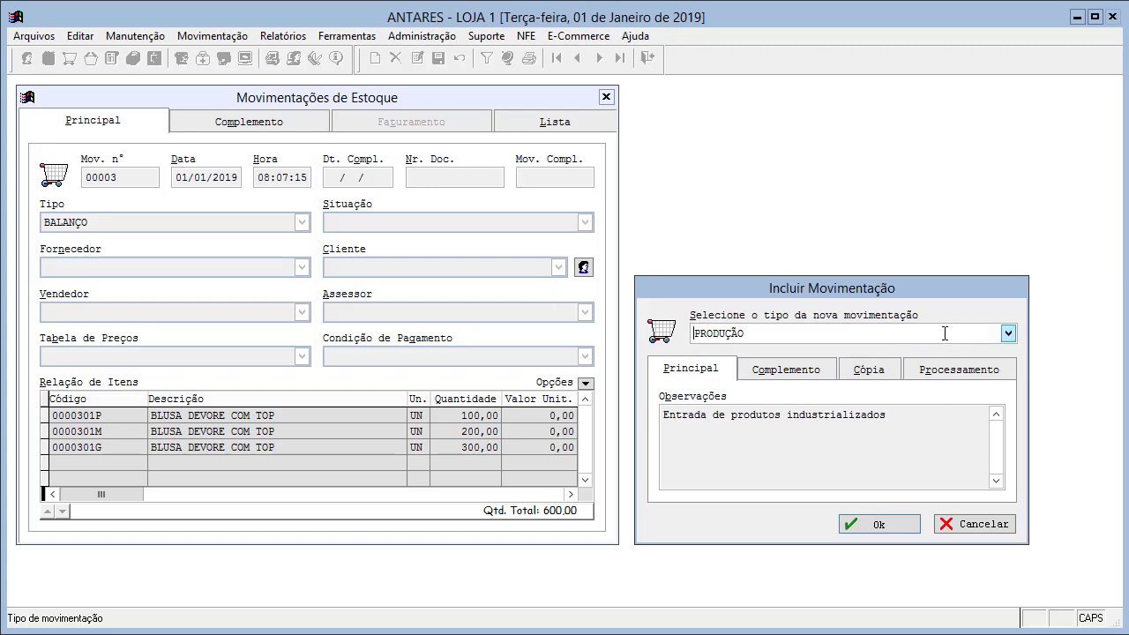
click(1008, 333)
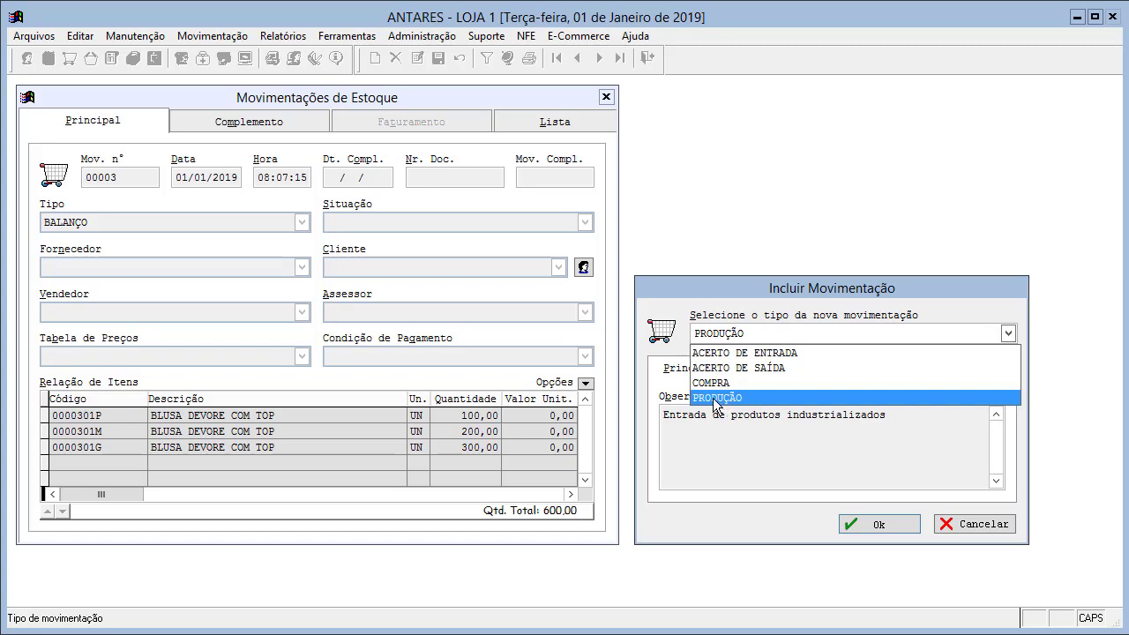
click(747, 399)
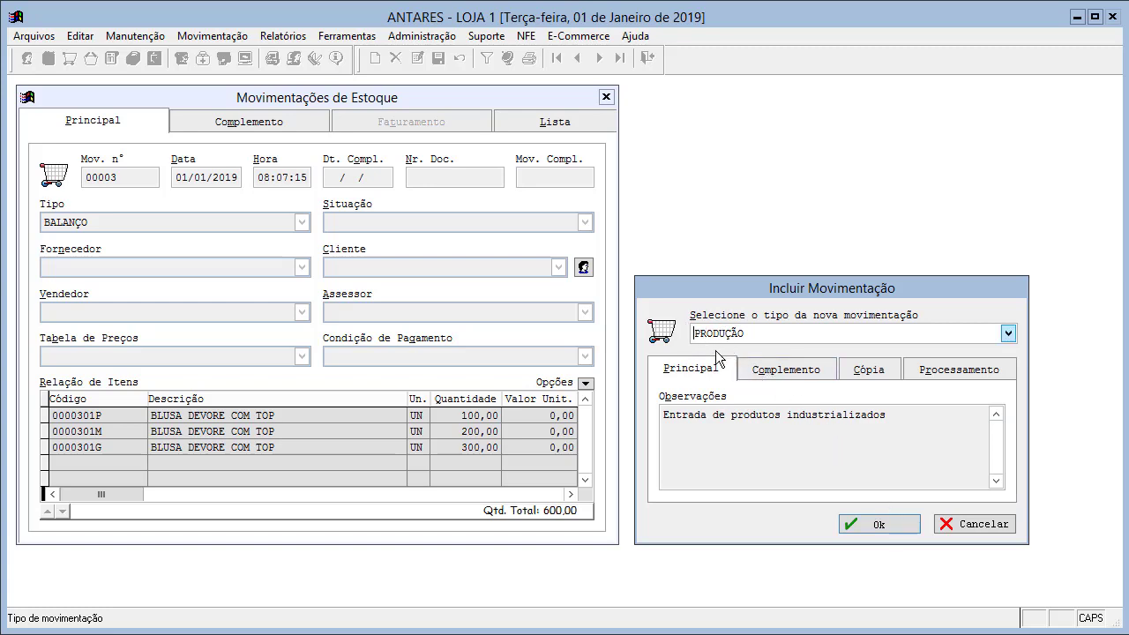
click(877, 529)
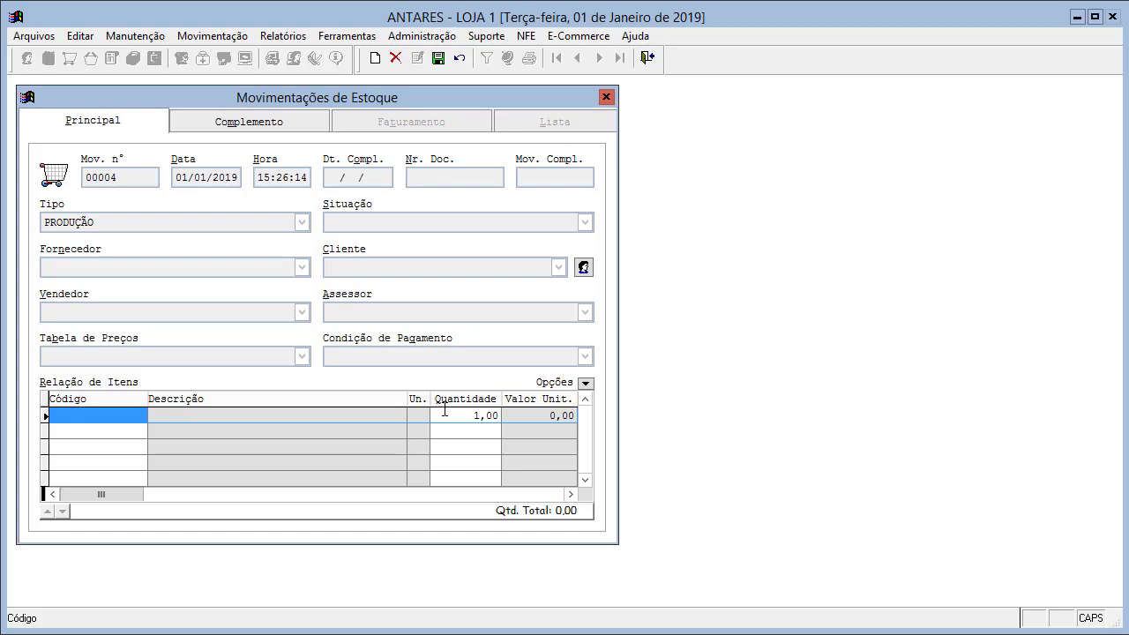
Add item 0000104P to the production movement with a quantity of 10
text(0000104P)
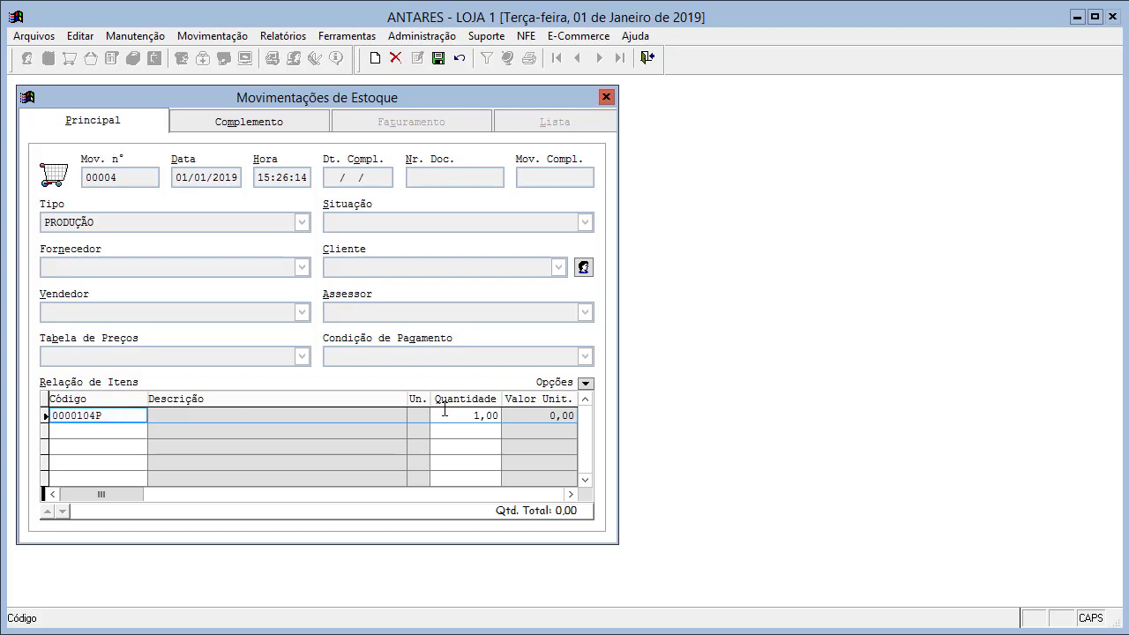
key(Return)
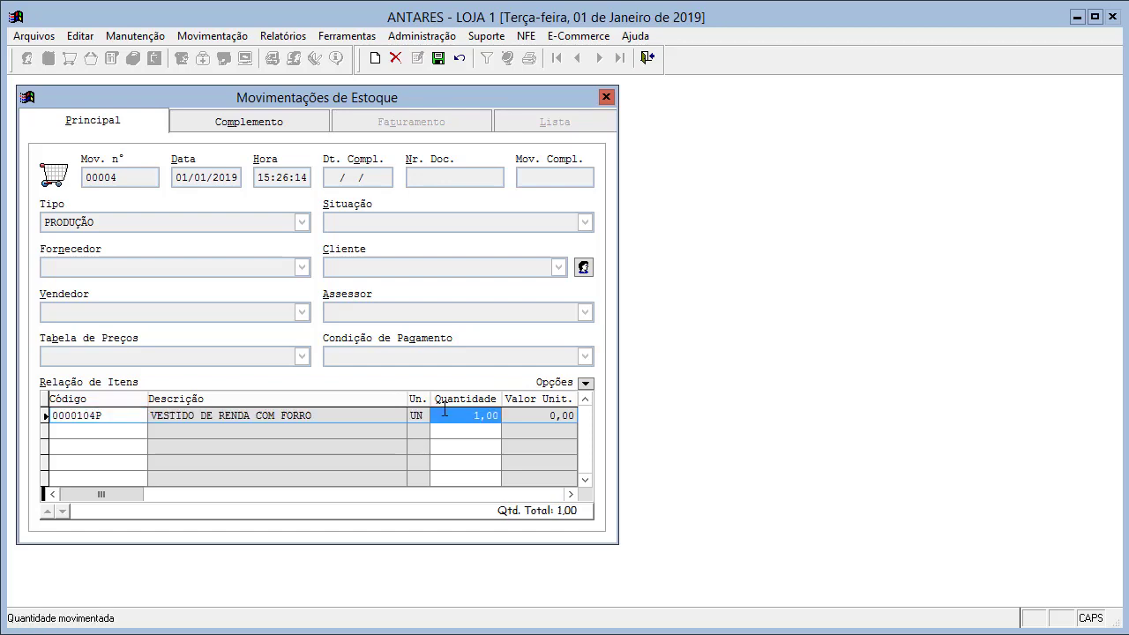
text(1)
key(Return)
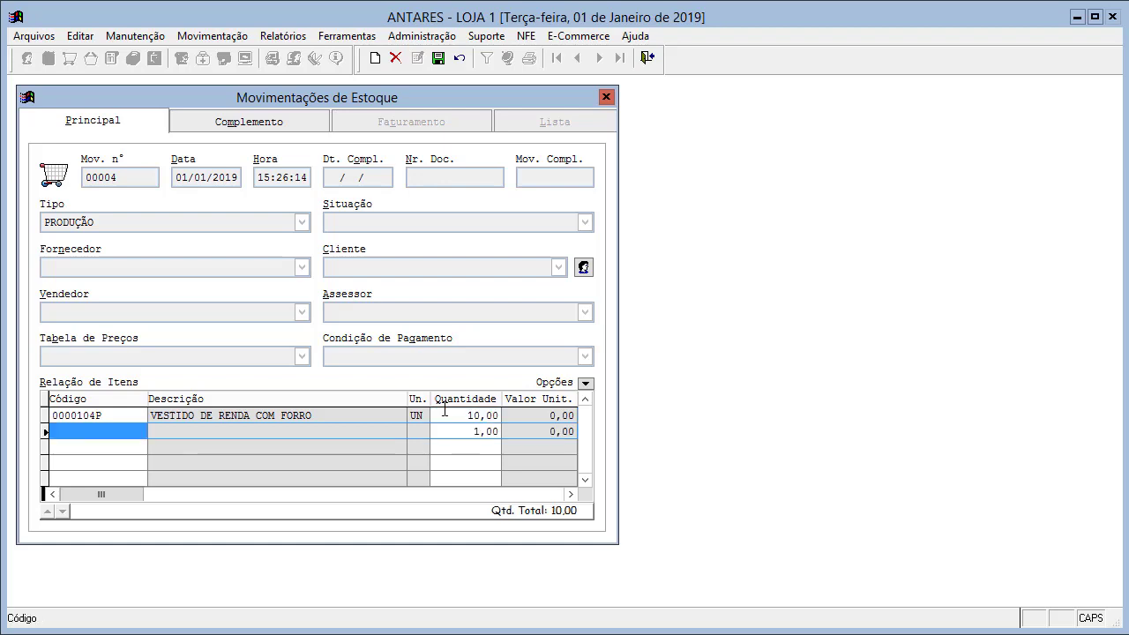
Add item 0000104M to the production movement with a quantity of 20
text(0000104P)
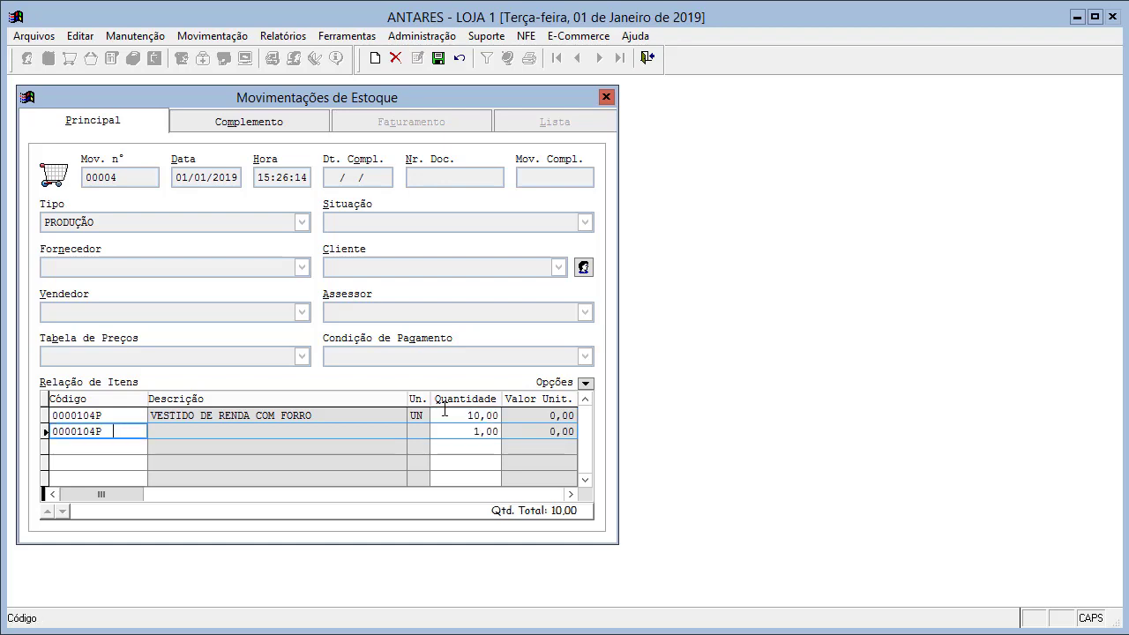
key(BackSpace)
text(M)
key(Return)
text(20 ,)
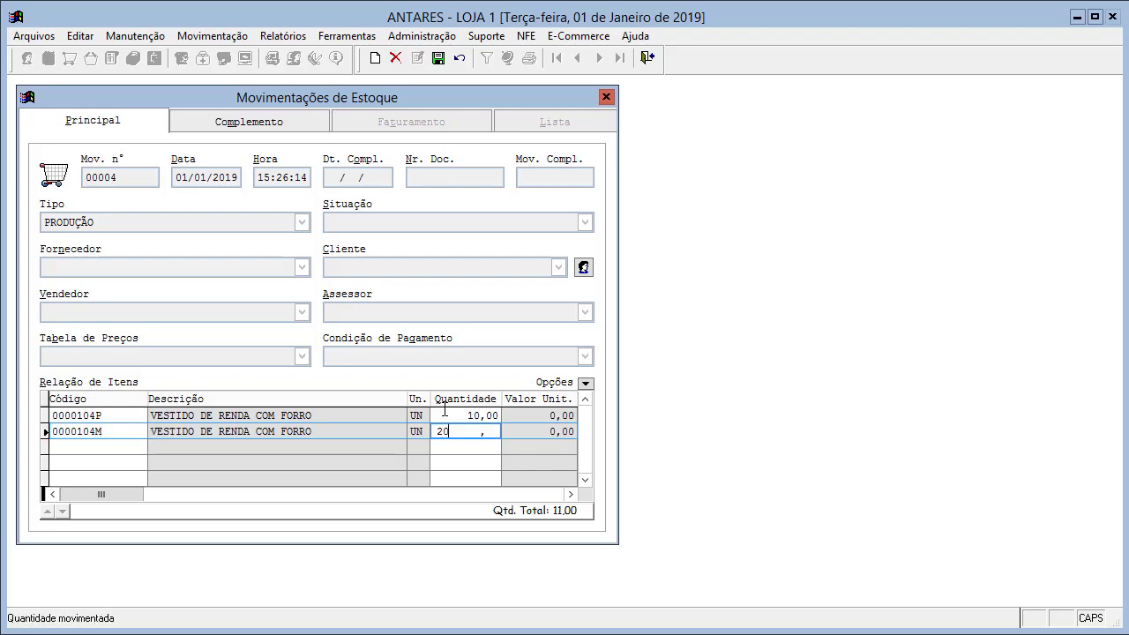
key(Return)
Add item 0000104G to the production movement with a quantity of 30
text(0000104P)
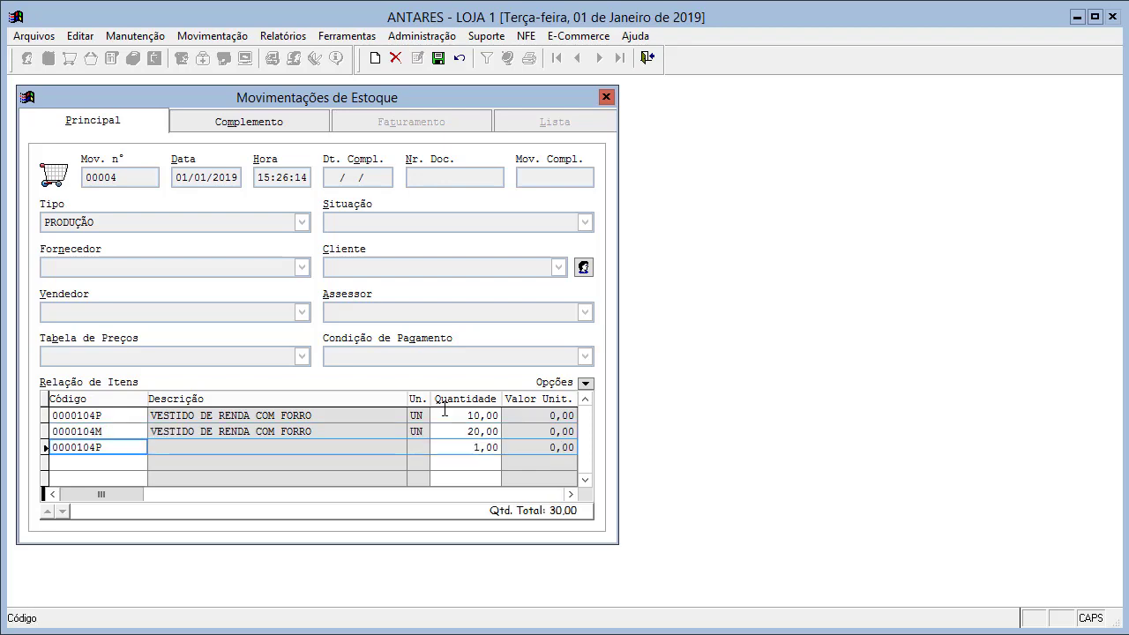
key(BackSpace)
key(BackSpace)
text(G)
key(Return)
text(30     ,)
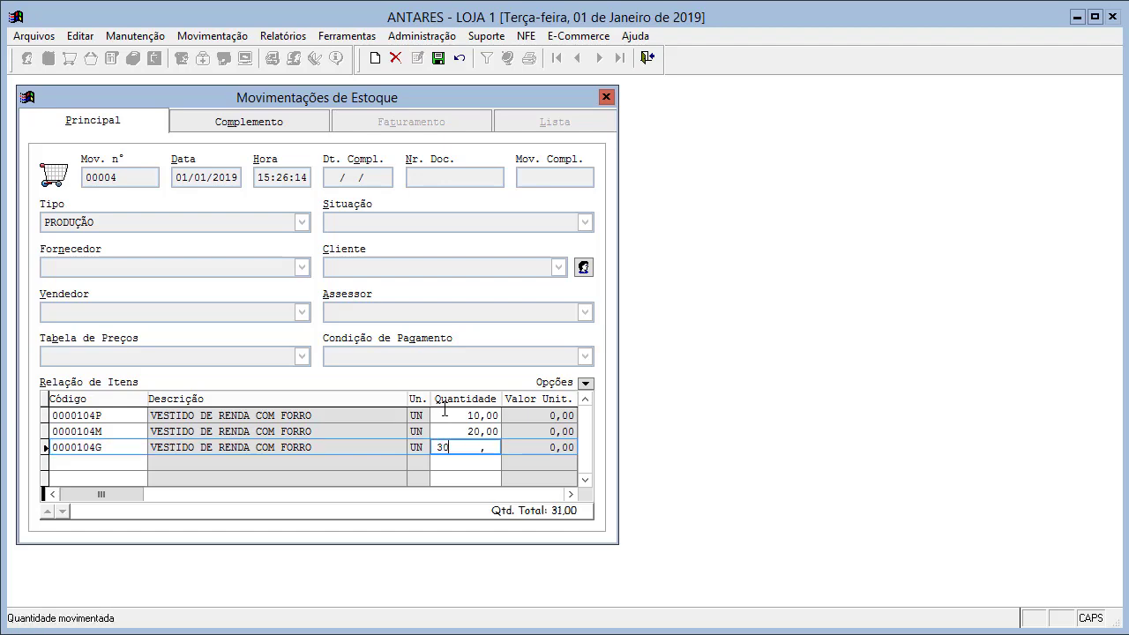
key(Return)
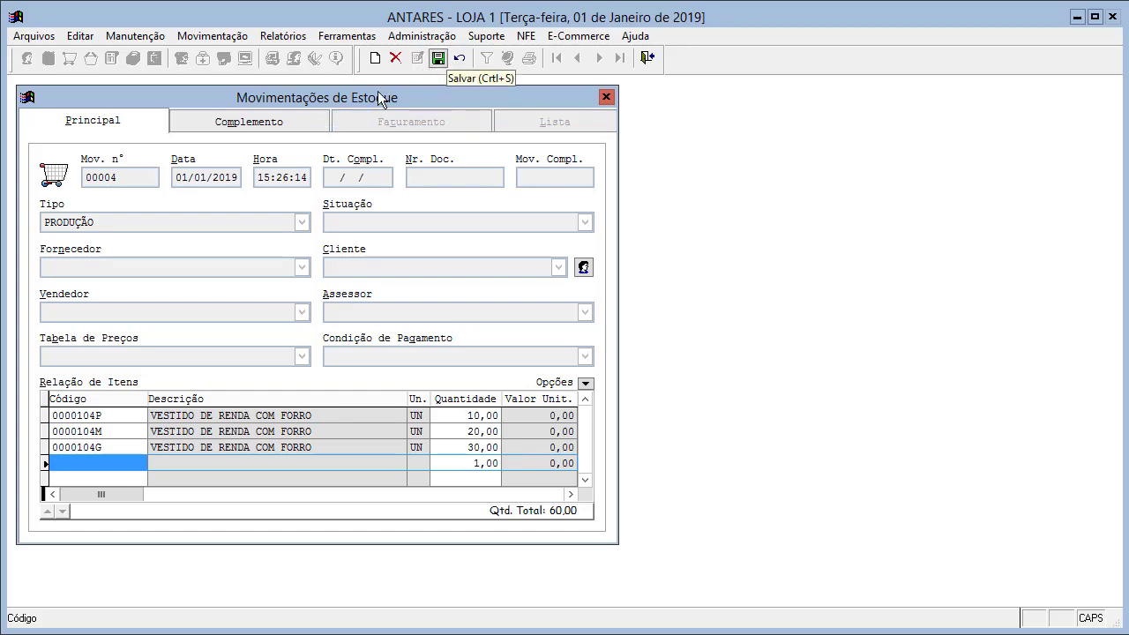
Save the production movement, check its entry in the movement list, and return to its main details
click(438, 60)
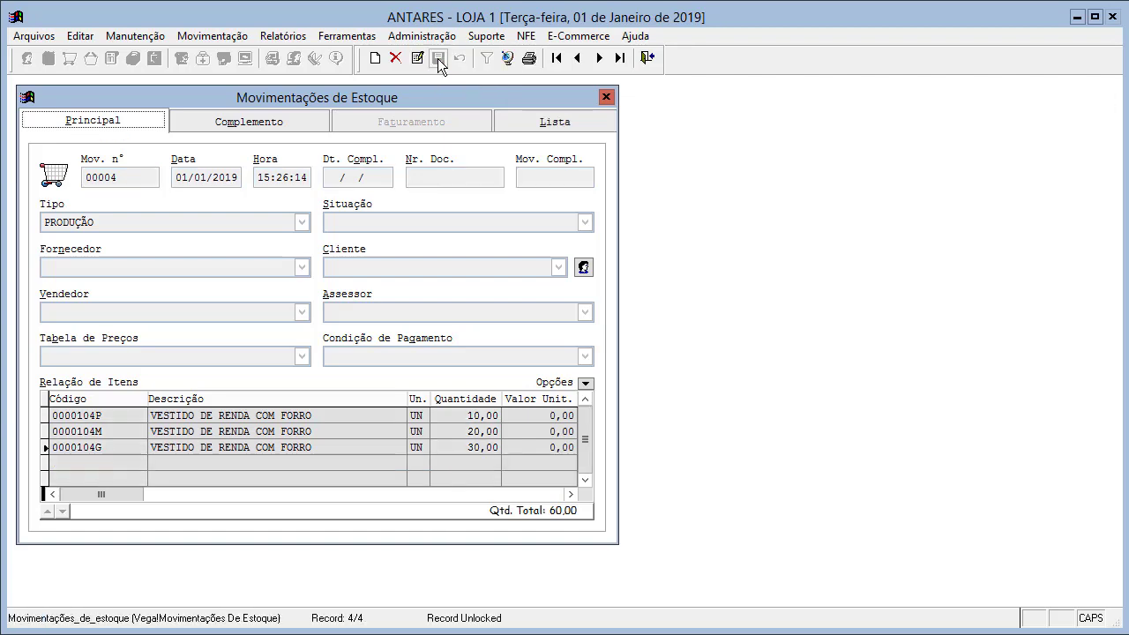
click(569, 126)
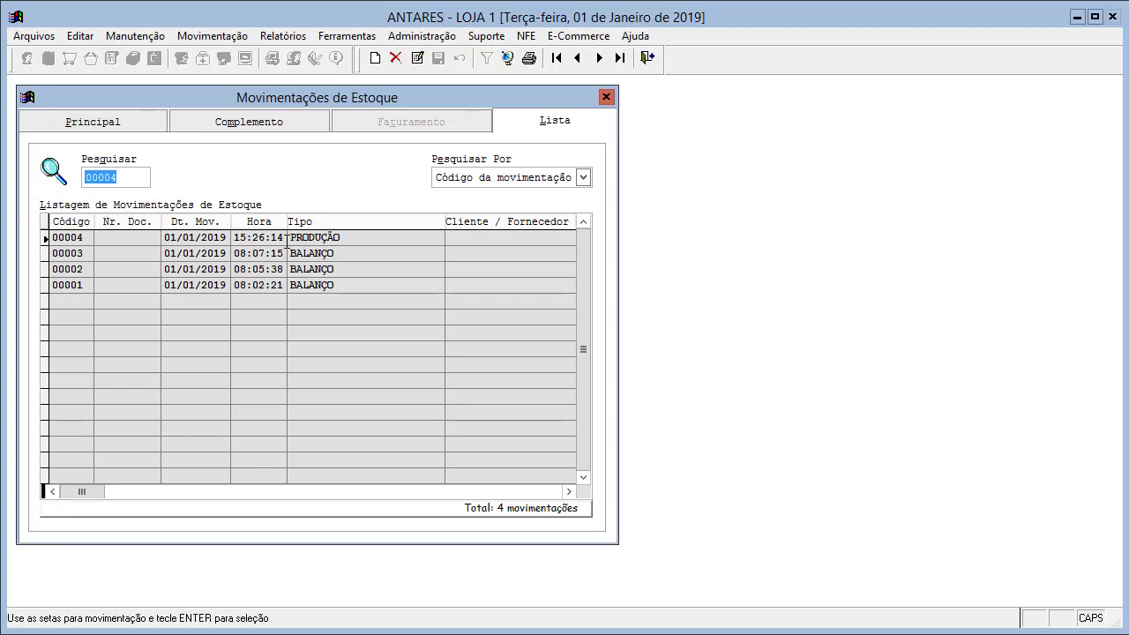
click(109, 121)
Create another new stock movement of type COMPRA
click(375, 59)
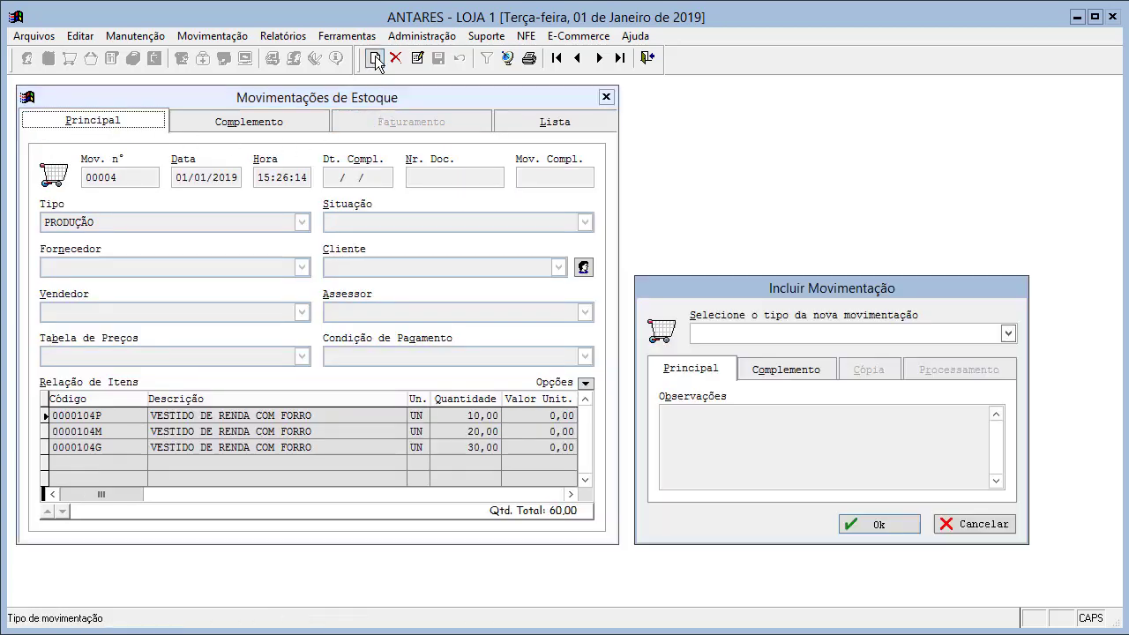
click(1008, 333)
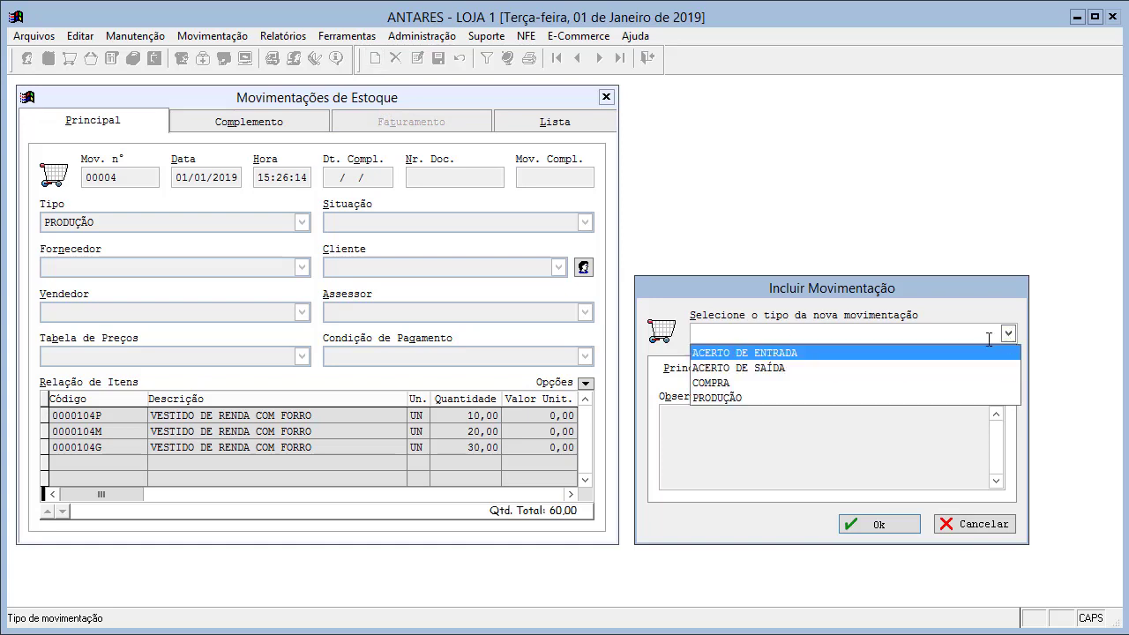
click(718, 384)
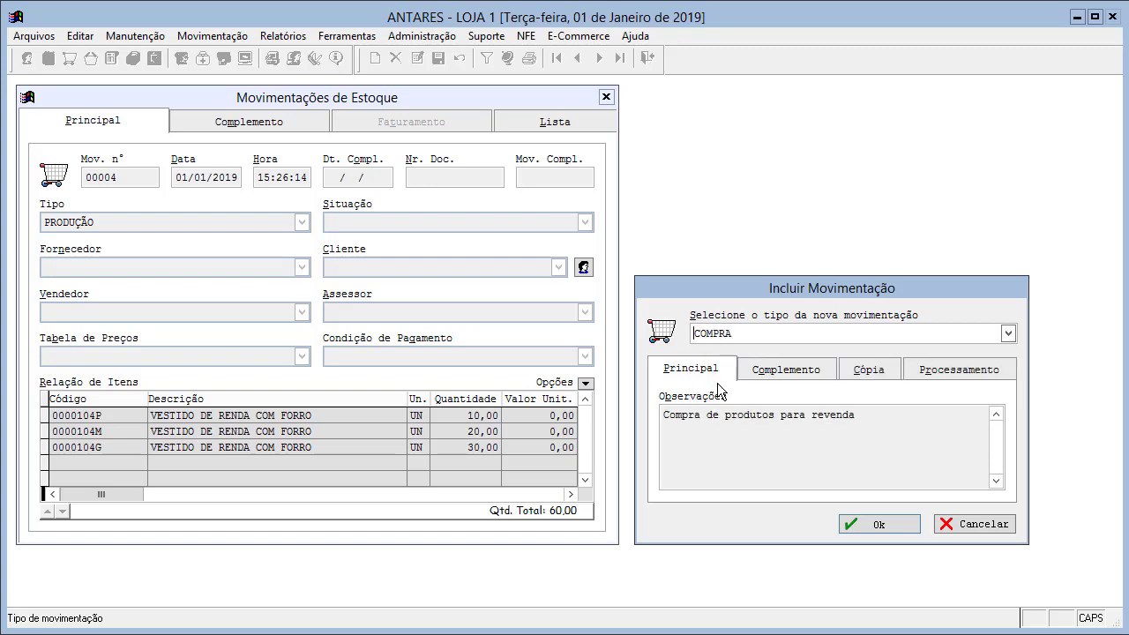
click(892, 527)
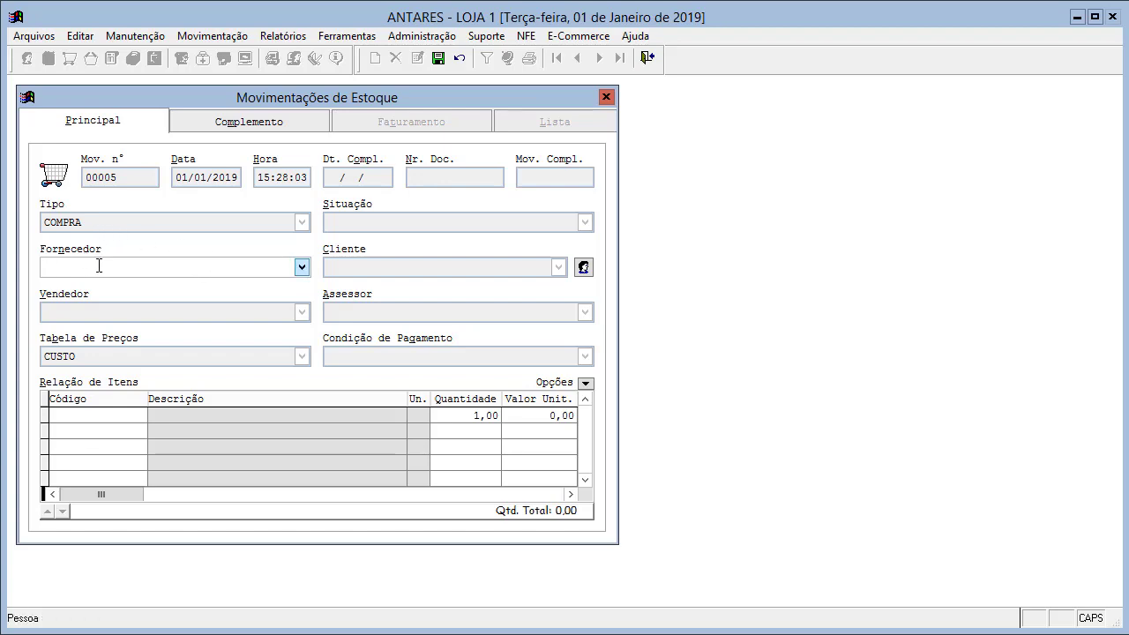
Set the purchase movement's supplier to JUJU MODA FEMININA
click(301, 269)
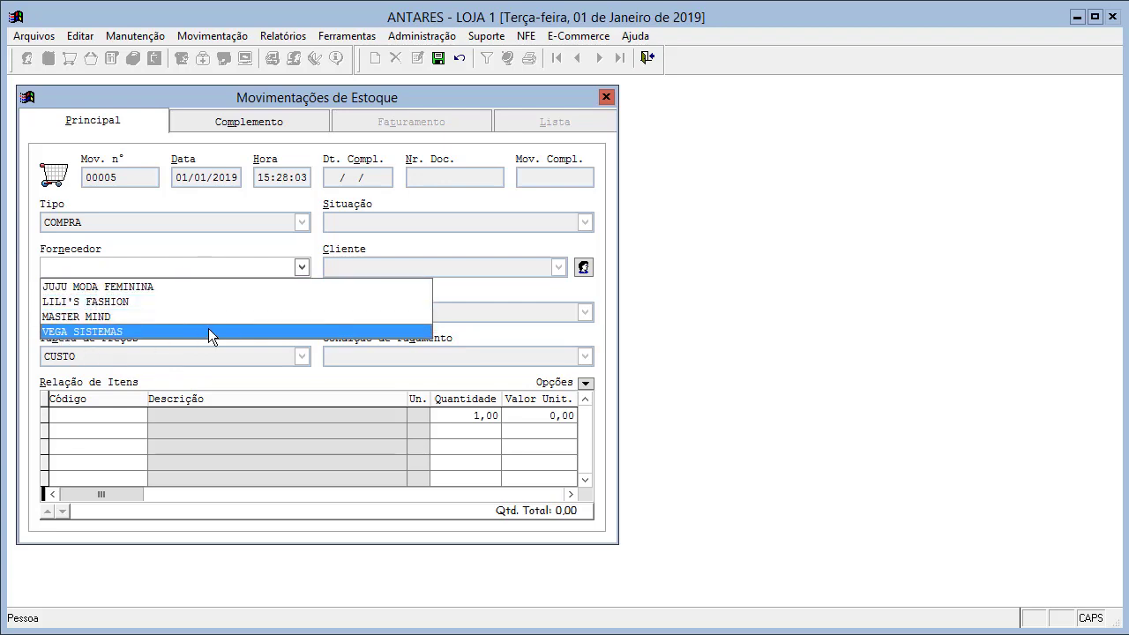
click(168, 287)
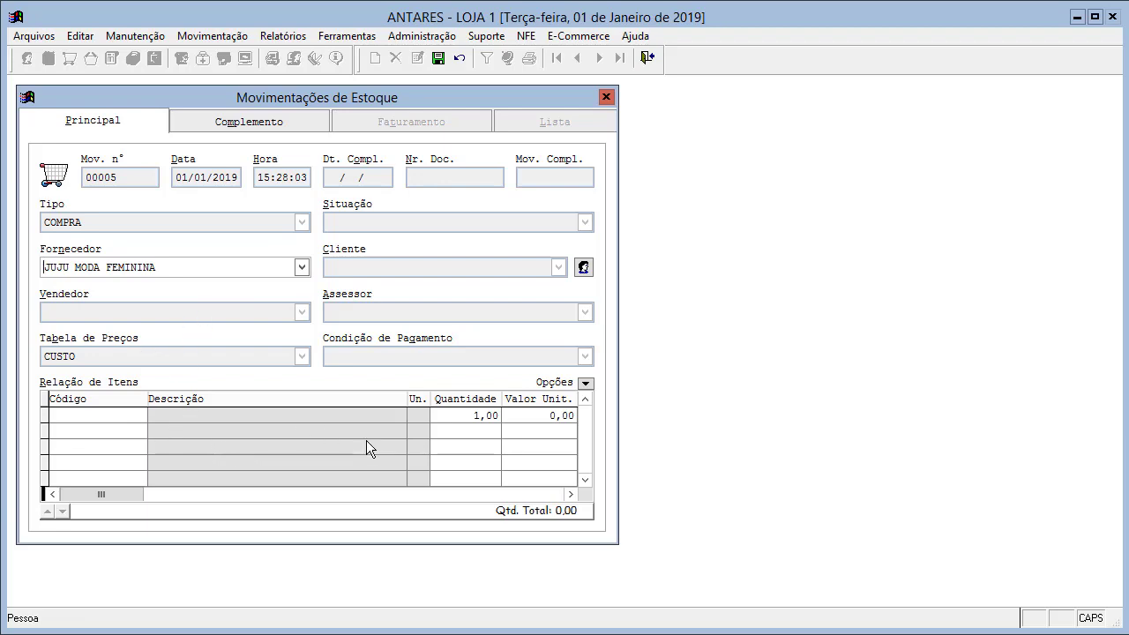
key(Tab)
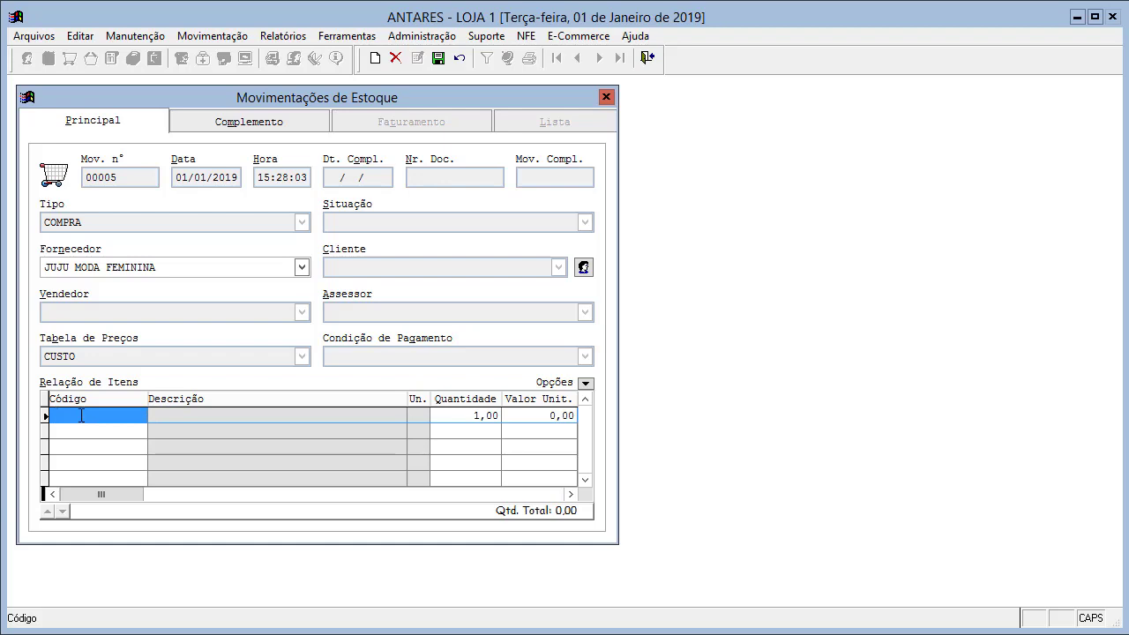
Add item 0000104P to the purchase movement with a quantity of 10 and a unit value of 30
text(0000104P)
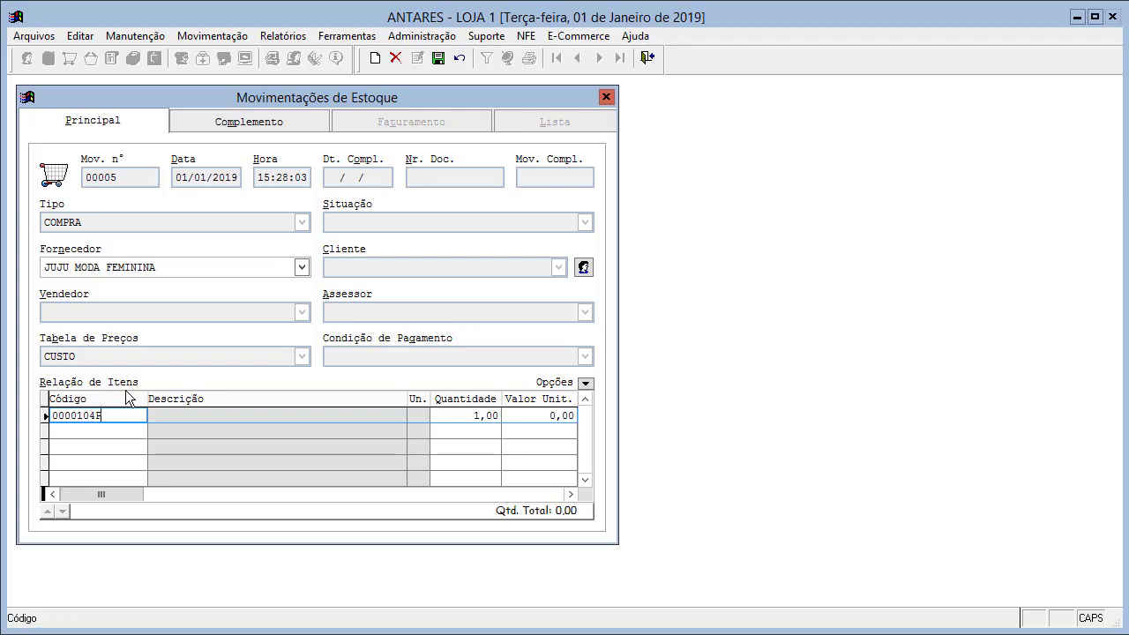
key(Return)
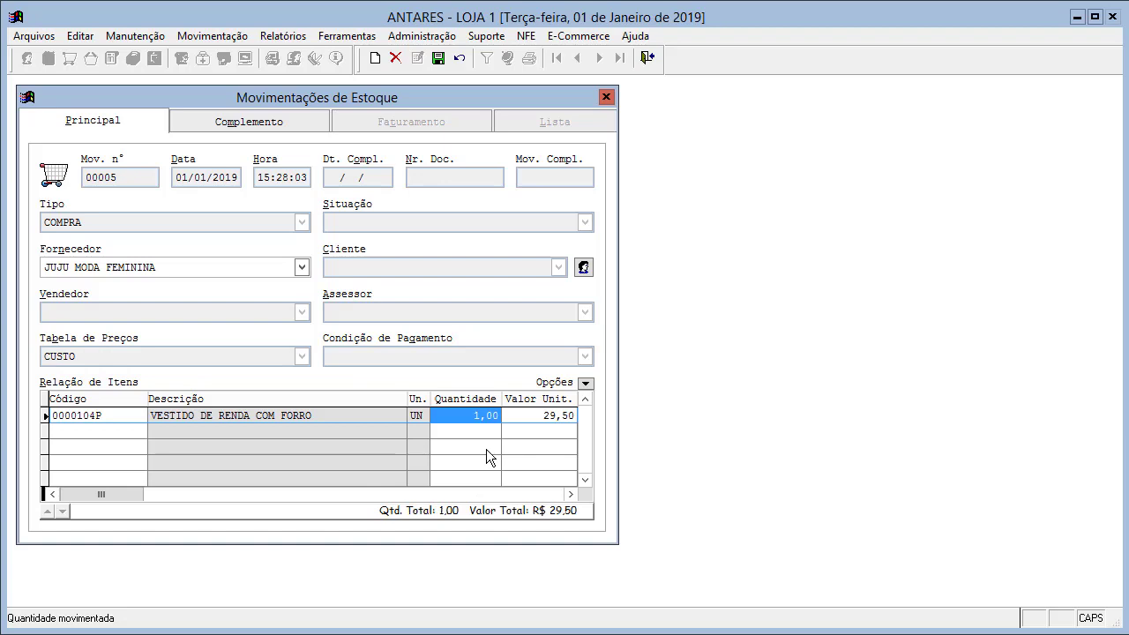
text(10)
key(Return)
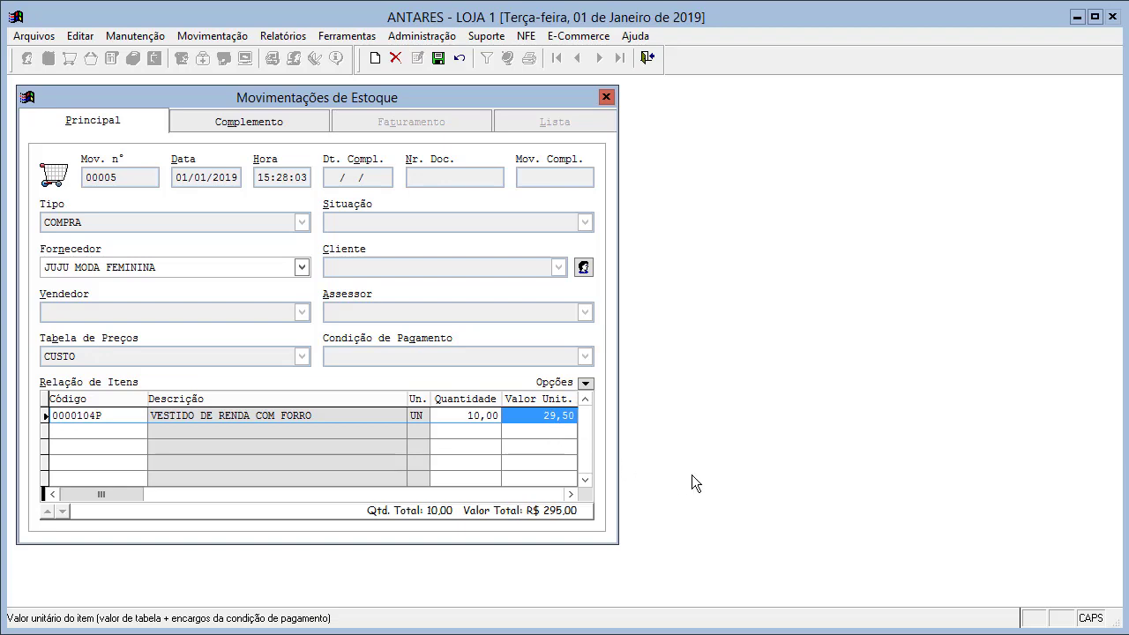
text(30 ,)
key(Return)
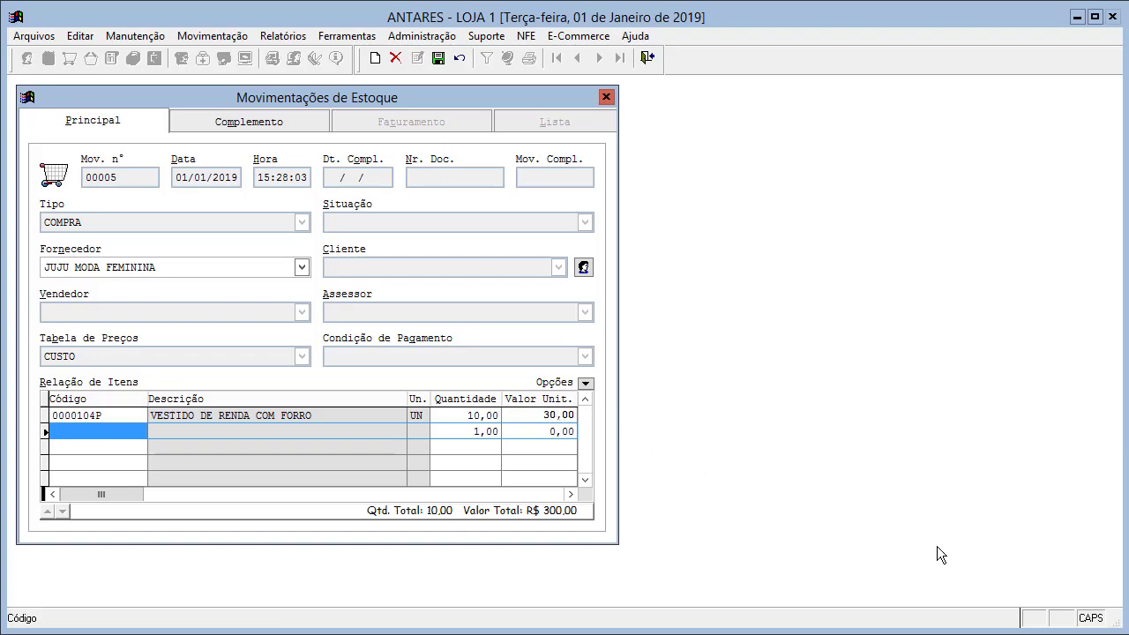
Add item 0000104M to the purchase movement with a quantity of 20 and a unit value of 30
text(0000104P)
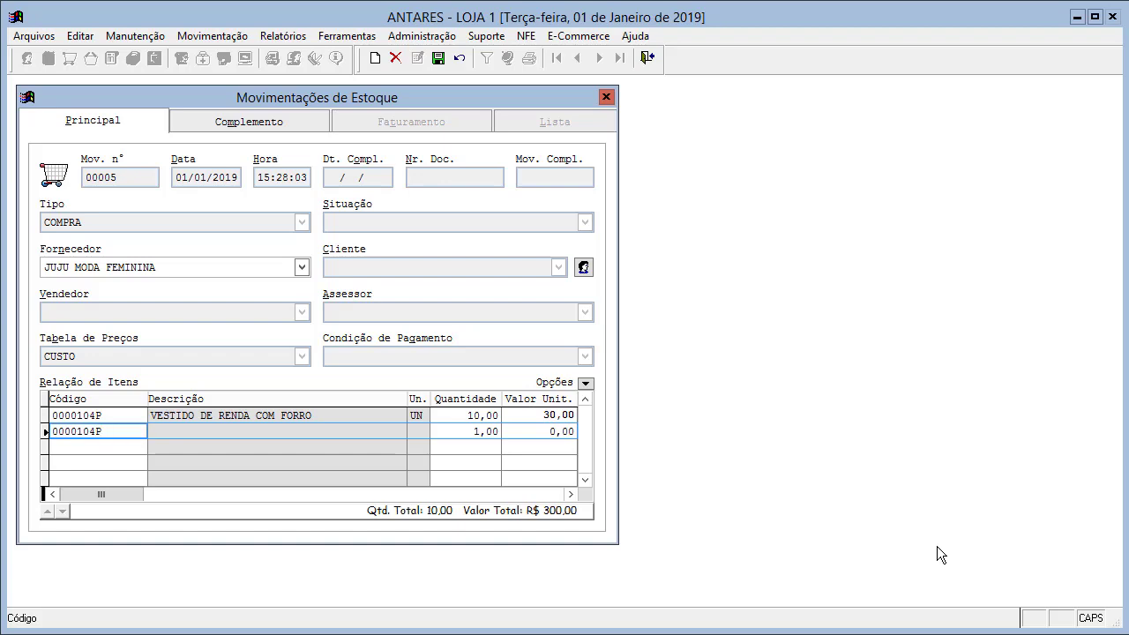
key(BackSpace)
text(M)
key(Return)
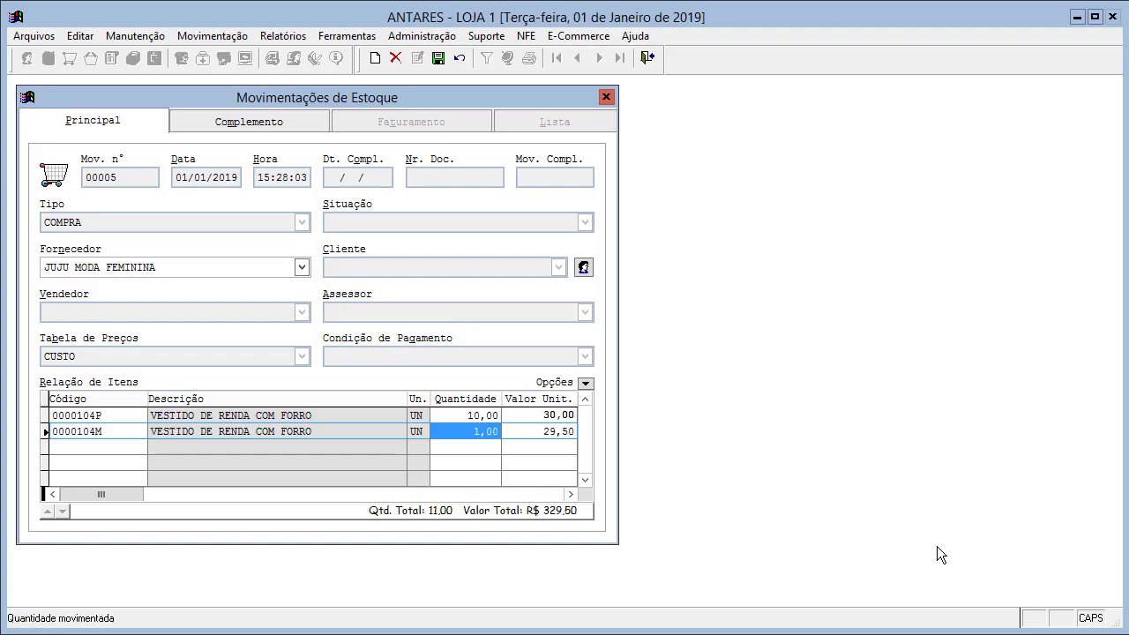
text(20,)
key(Return)
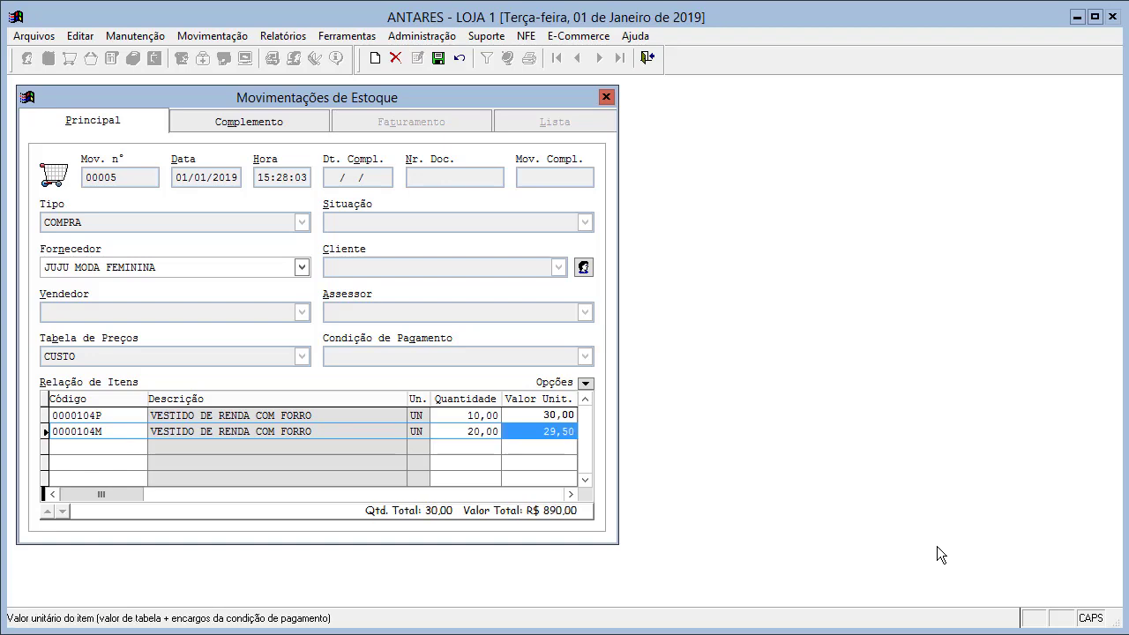
text(30)
key(Return)
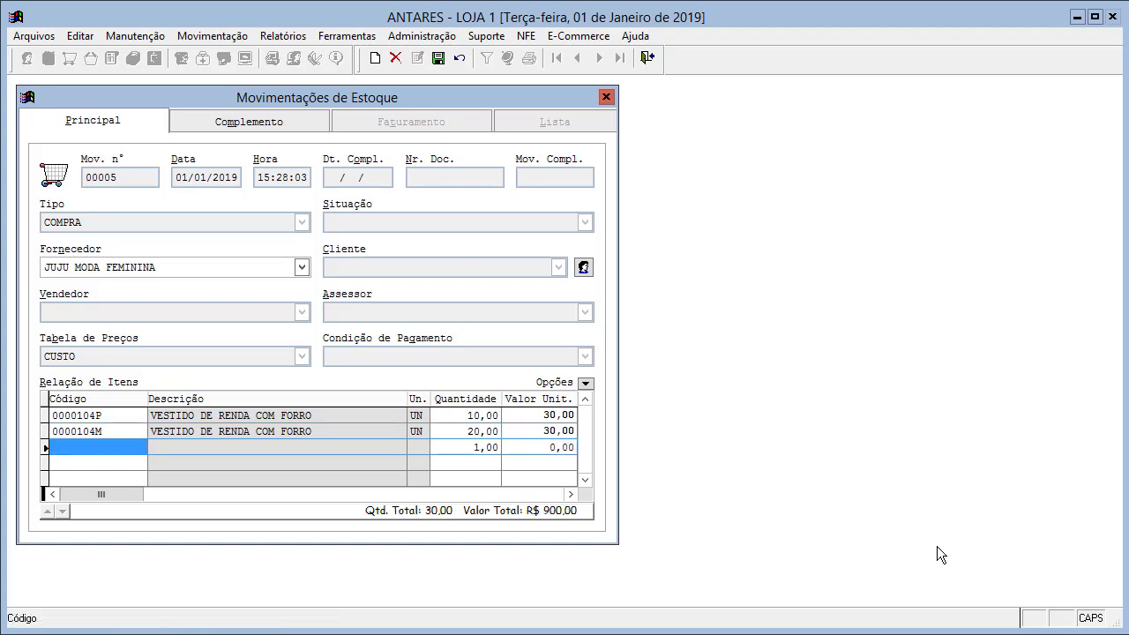
Add item 0000104G to the purchase movement with a quantity of 30 and a unit value of 30
text(0000104P)
key(BackSpace)
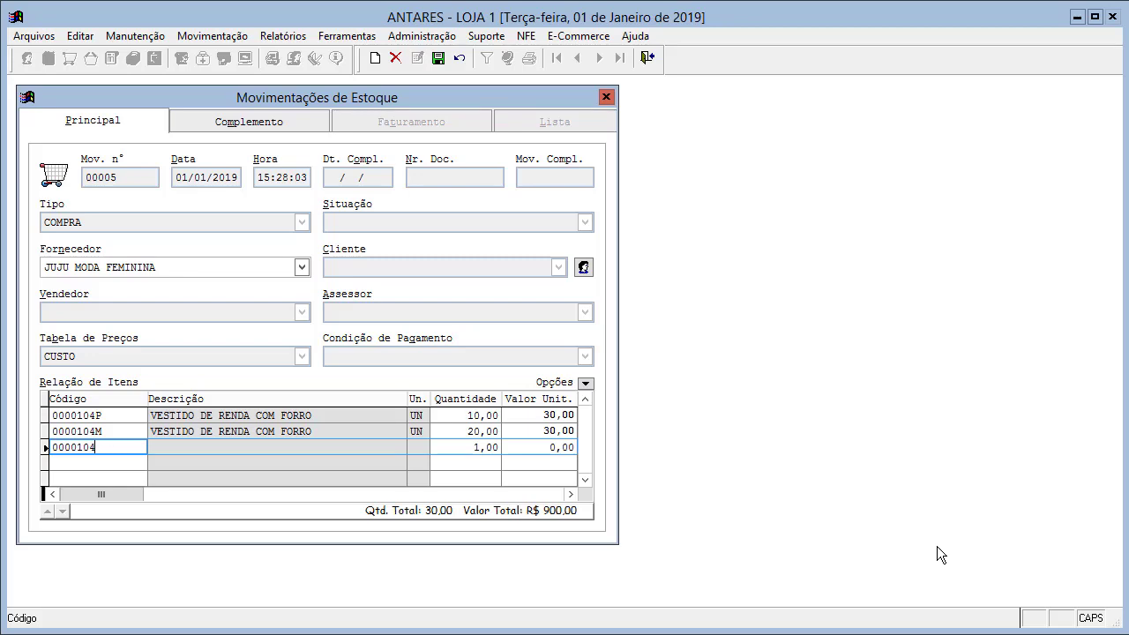
text(G)
key(Return)
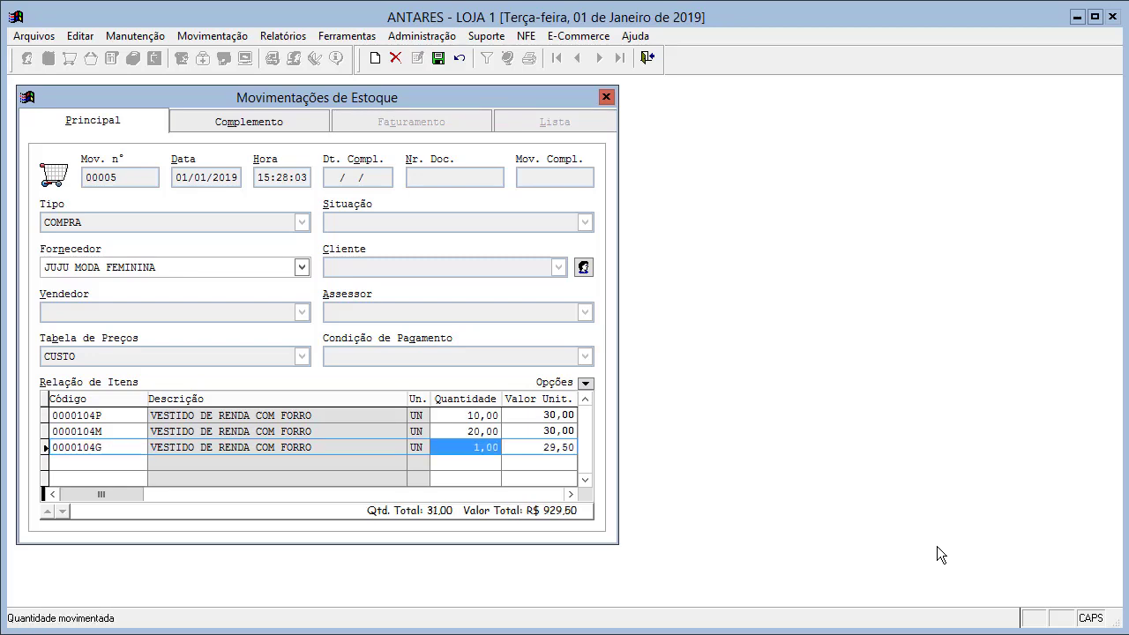
text(30     ,)
key(Return)
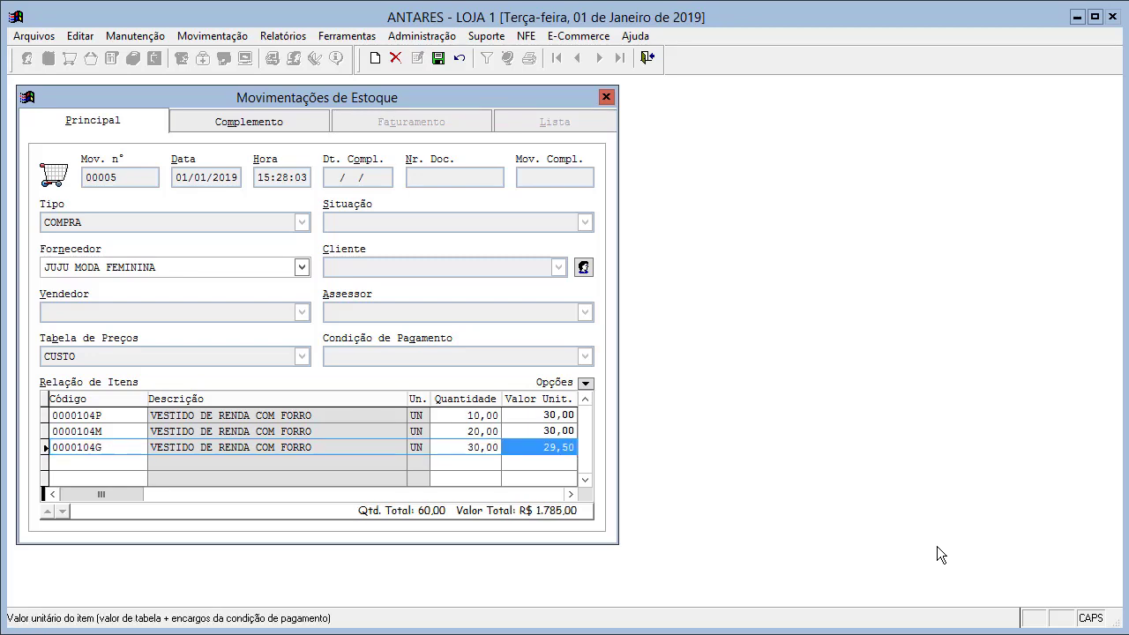
text(30)
key(Return)
Save the purchase movement and reopen its details from the list of stock movements
key(Up)
key(Up)
key(Up)
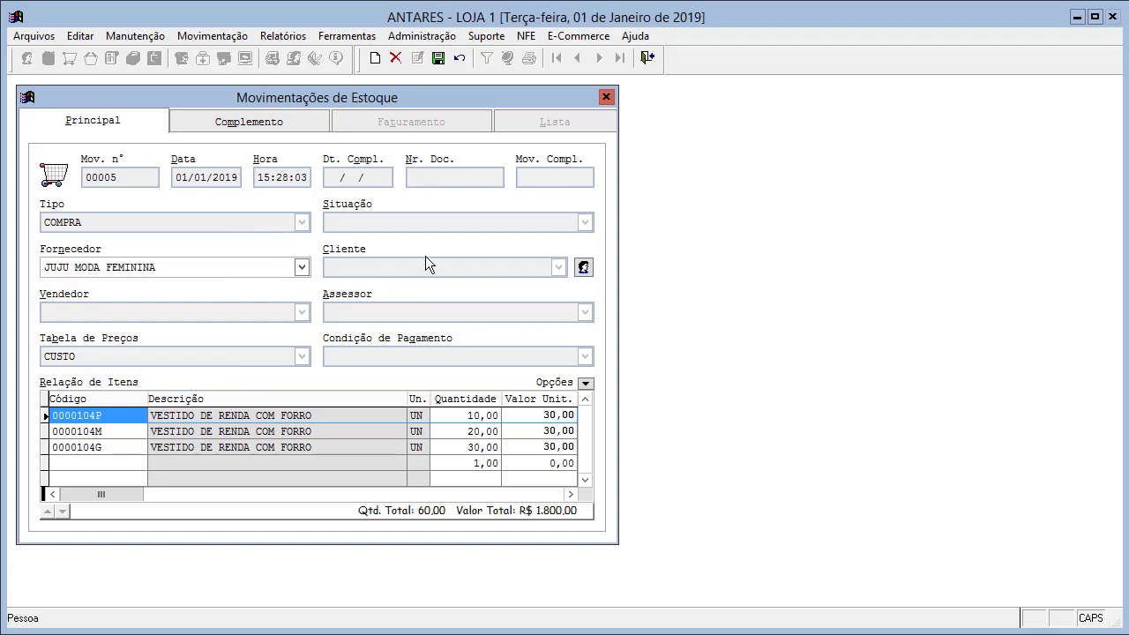
click(438, 59)
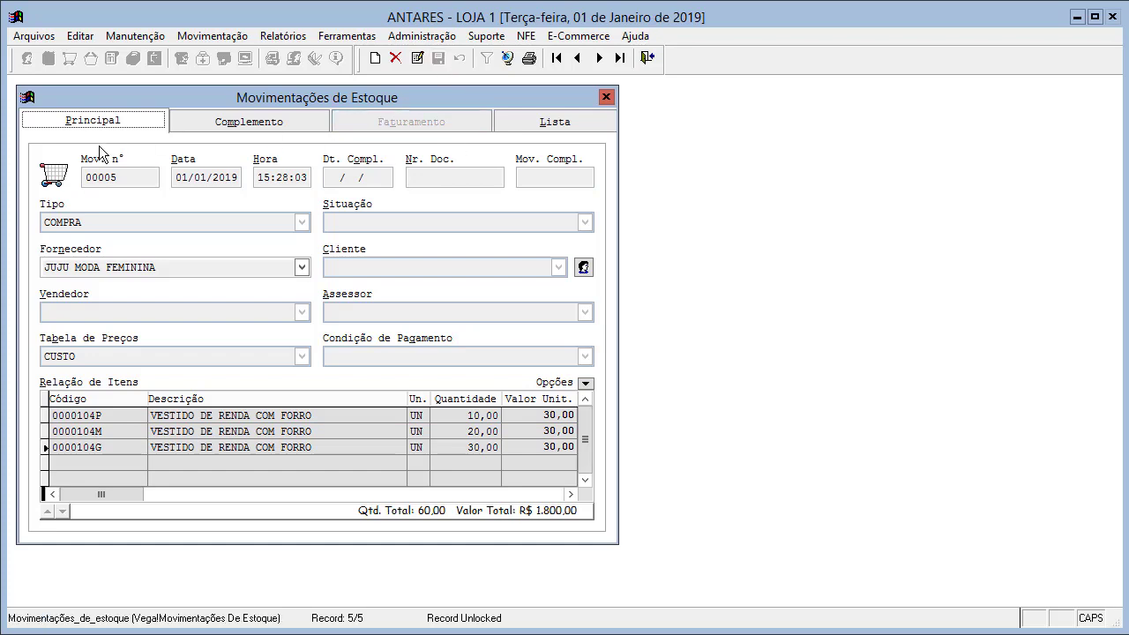
click(541, 123)
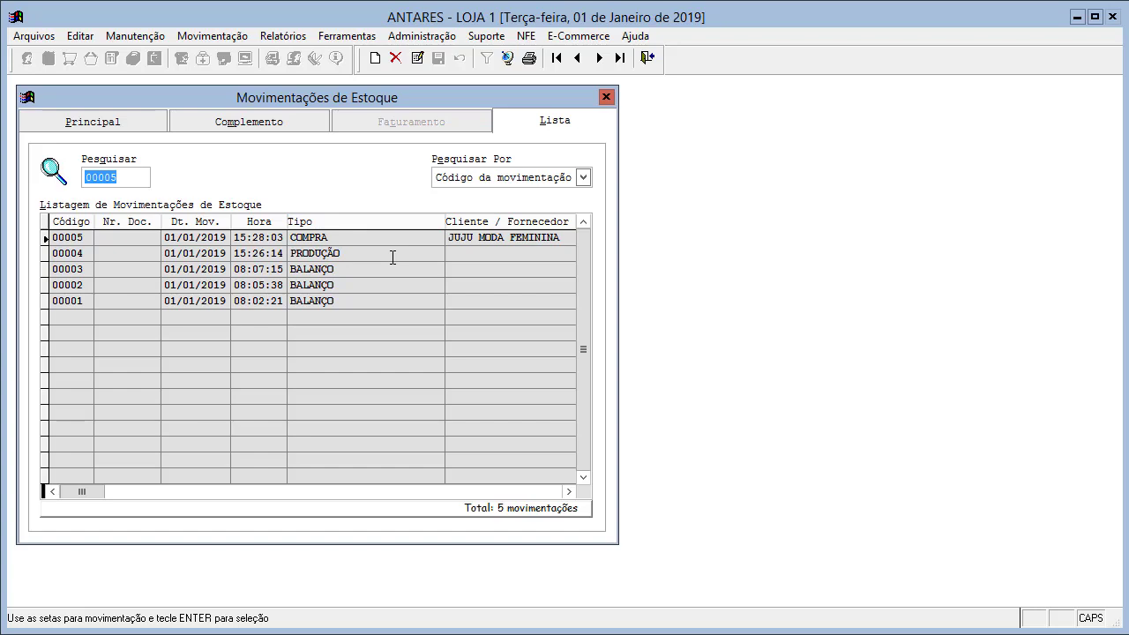
key(Return)
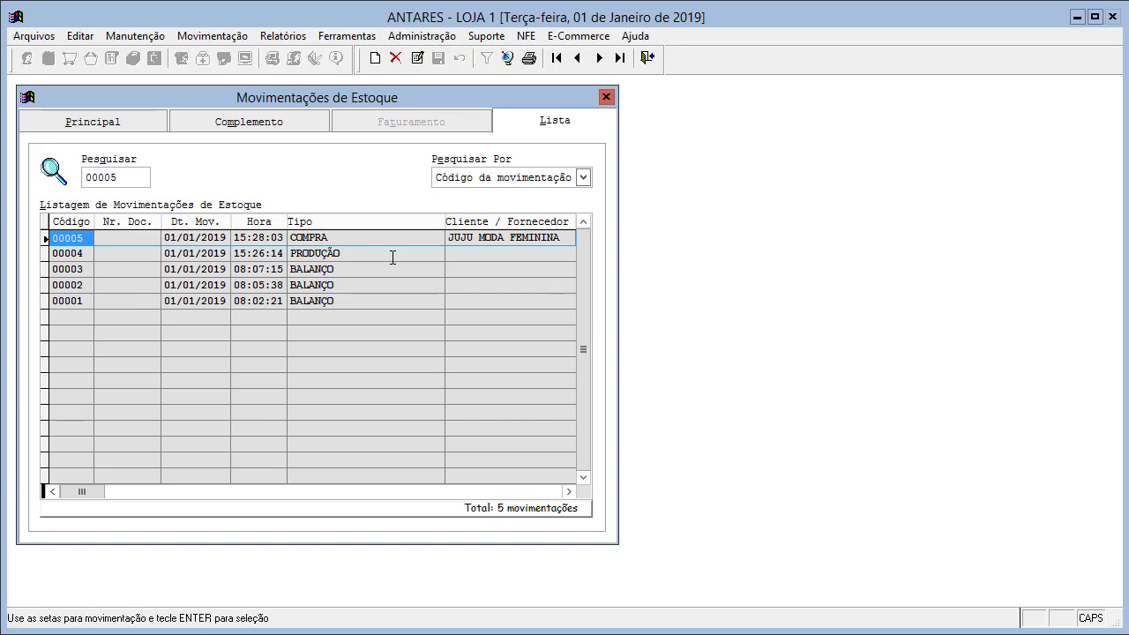
key(Return)
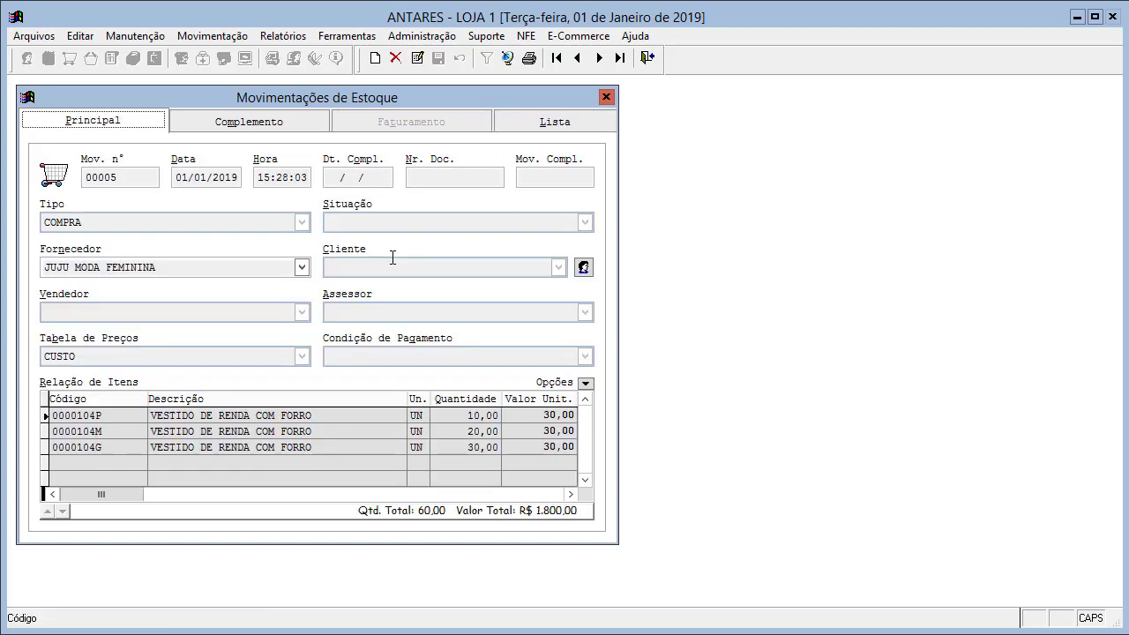
Create a new stock movement of type ACERTO DE ENTRADA
click(374, 58)
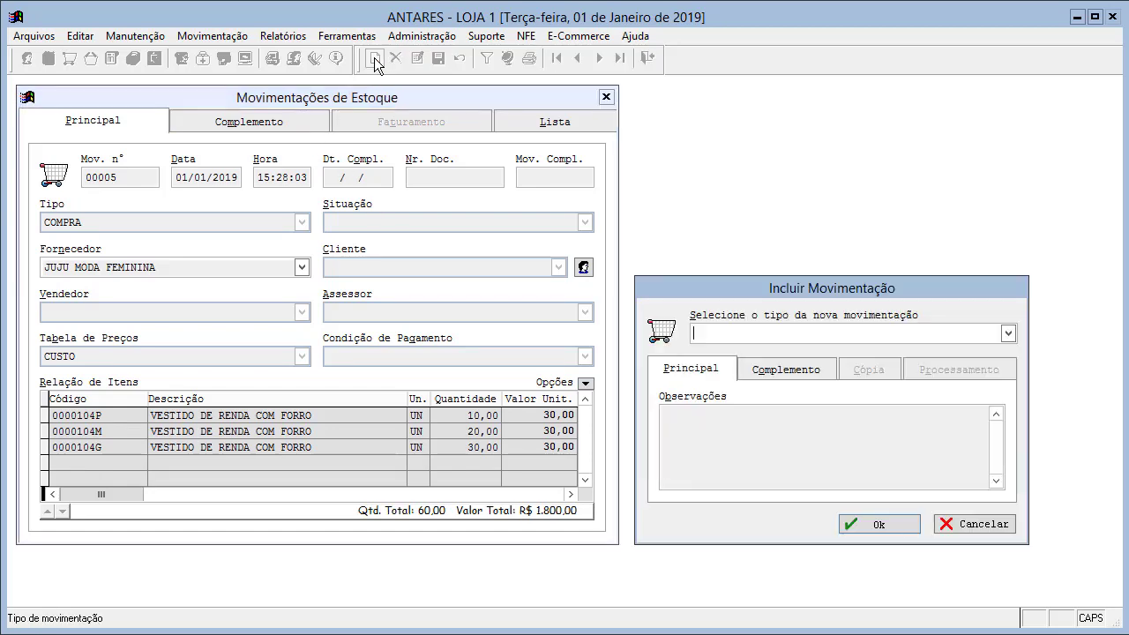
click(1009, 333)
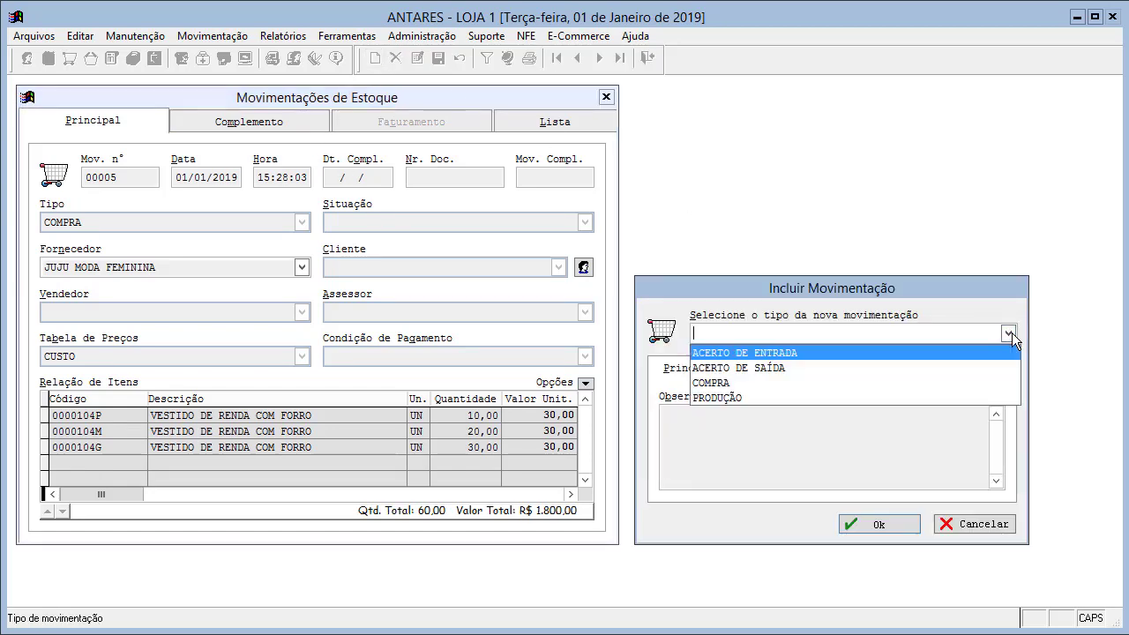
click(767, 354)
click(687, 424)
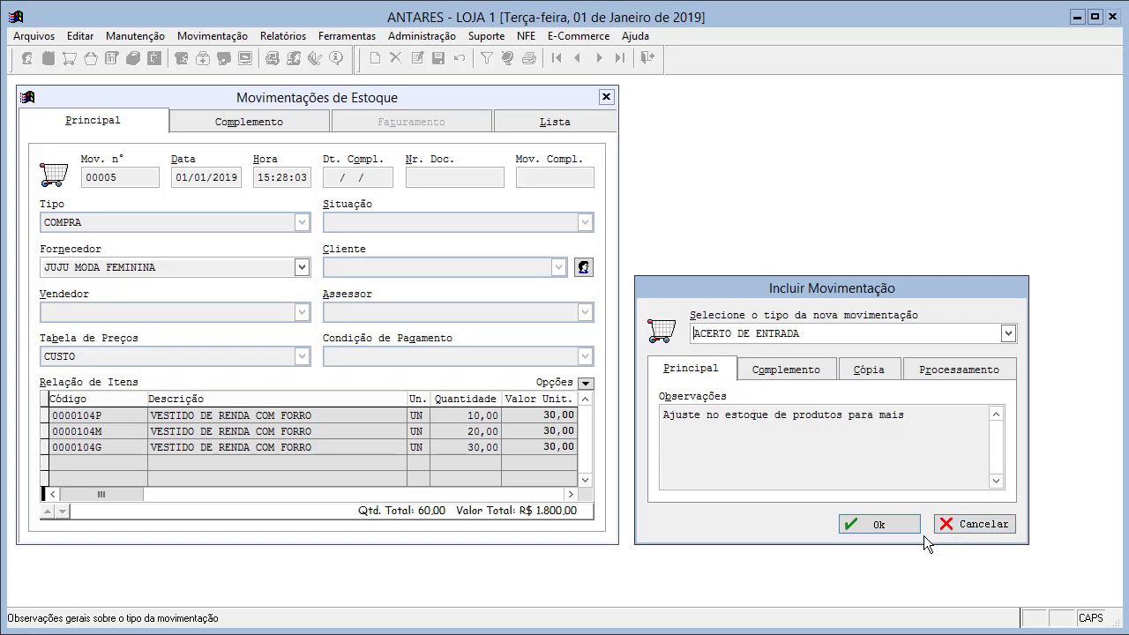
click(878, 526)
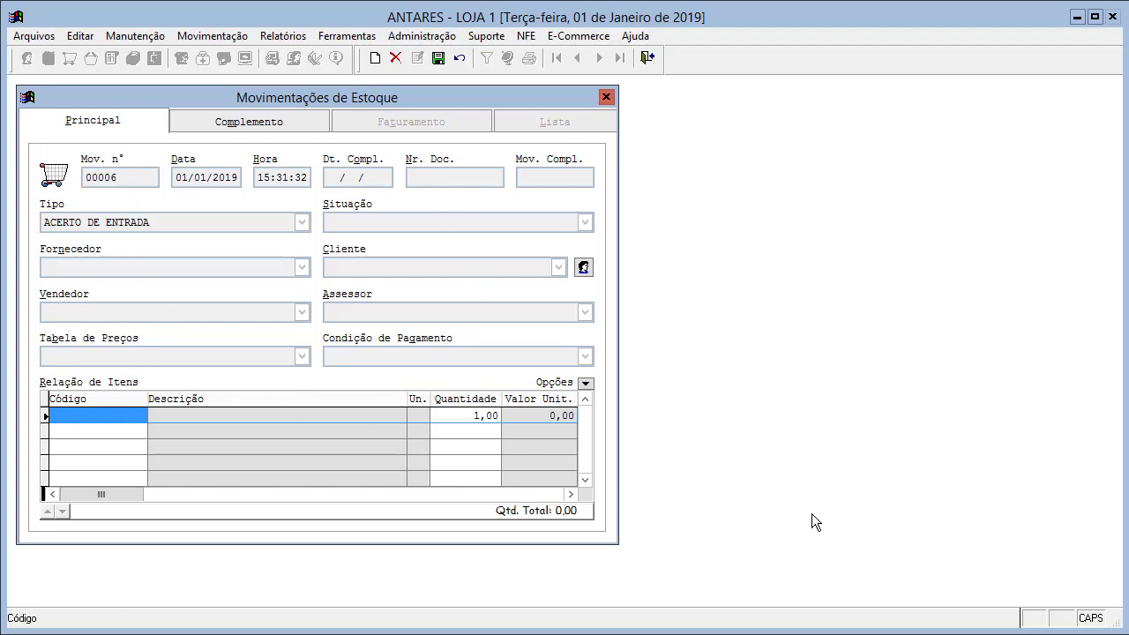
Add item 0000104P to the entry adjustment with a quantity of 1
text(0000104P)
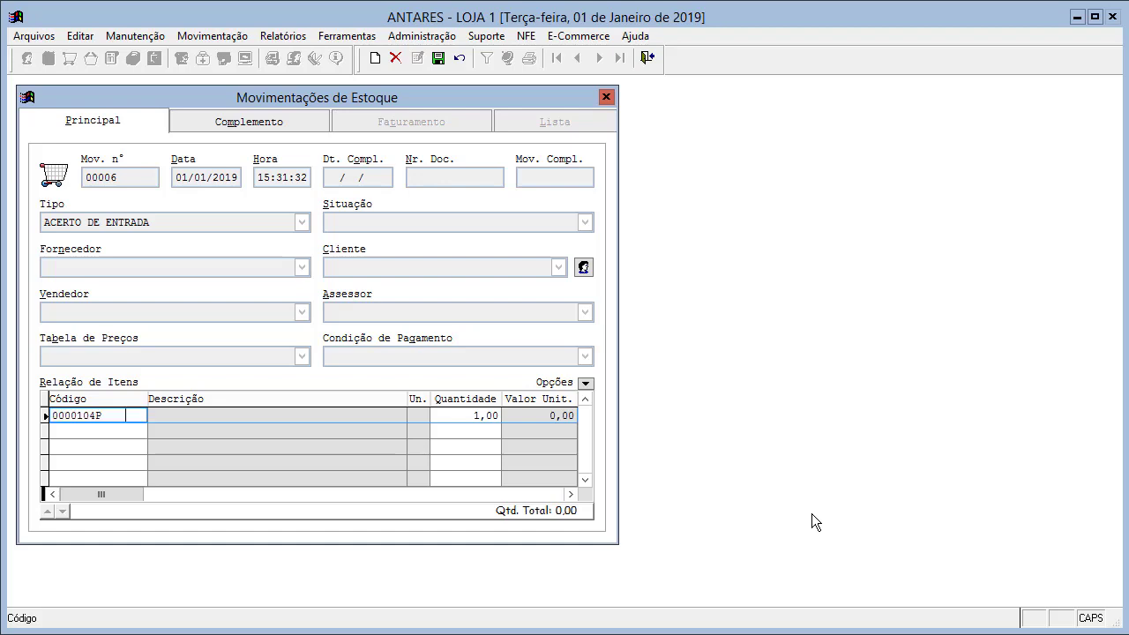
key(Return)
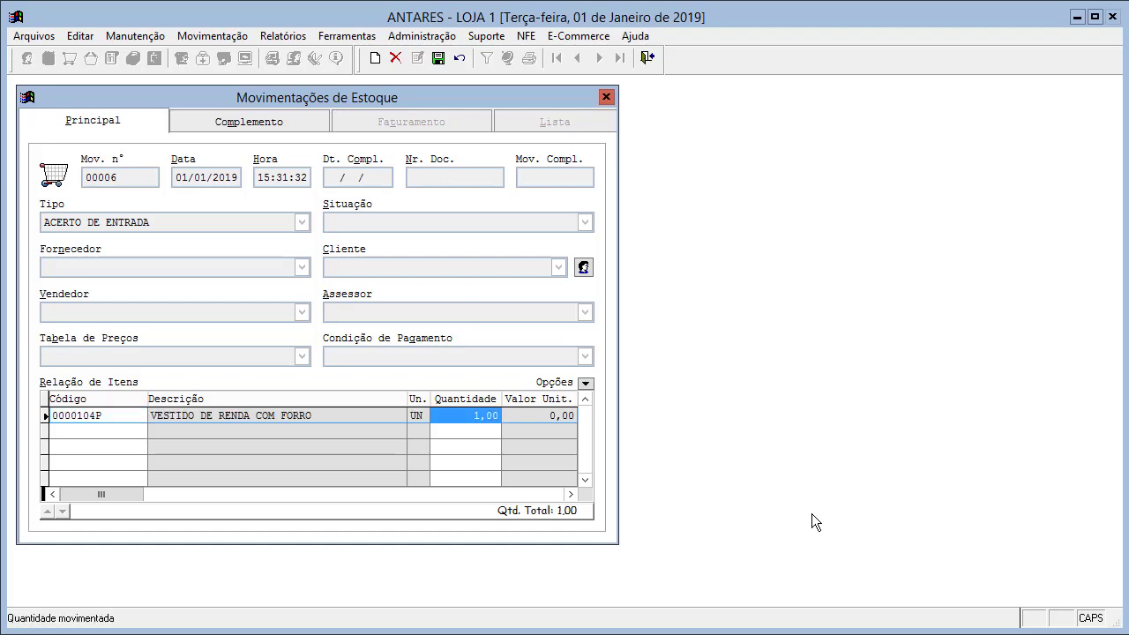
key(Return)
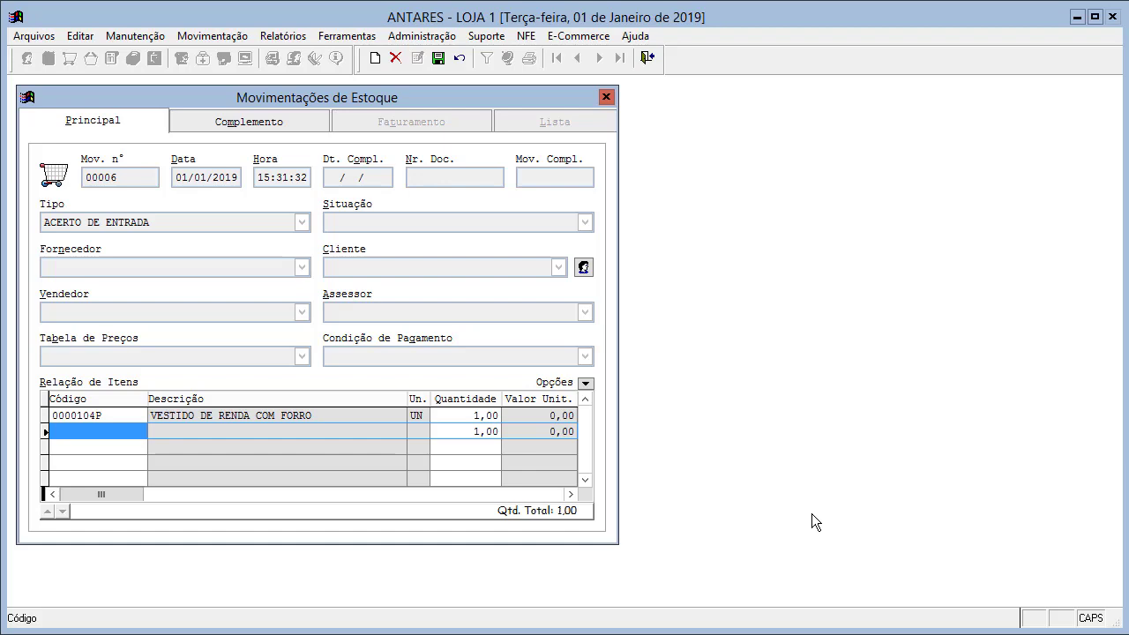
Add item 0000104M to the entry adjustment with a quantity of 2
text(00001)
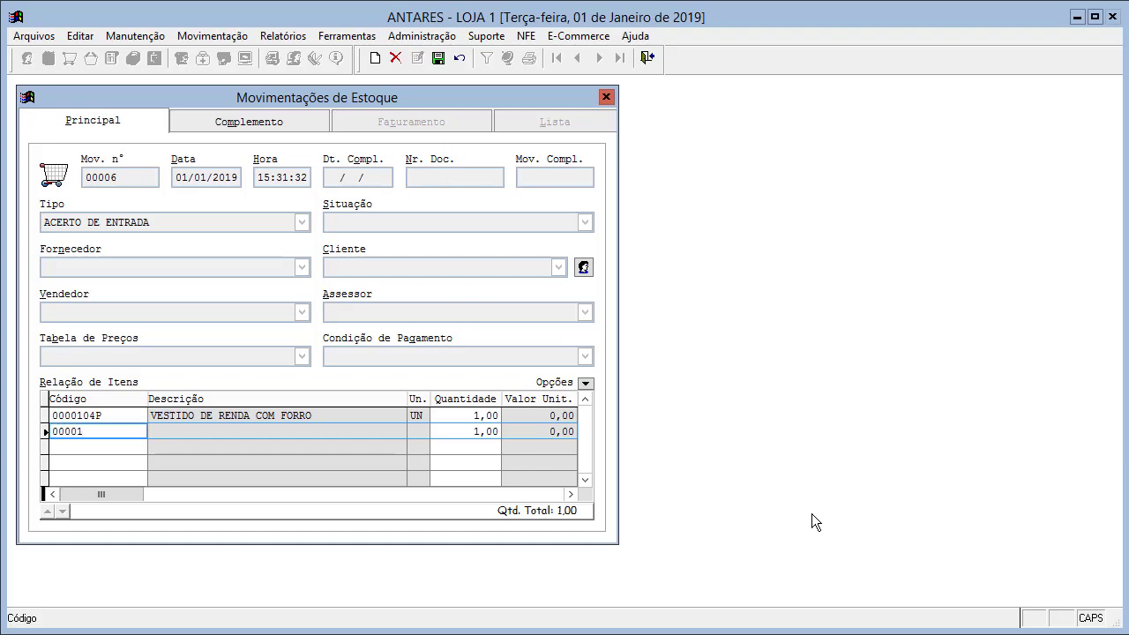
text(04M)
key(Return)
text(2      ,)
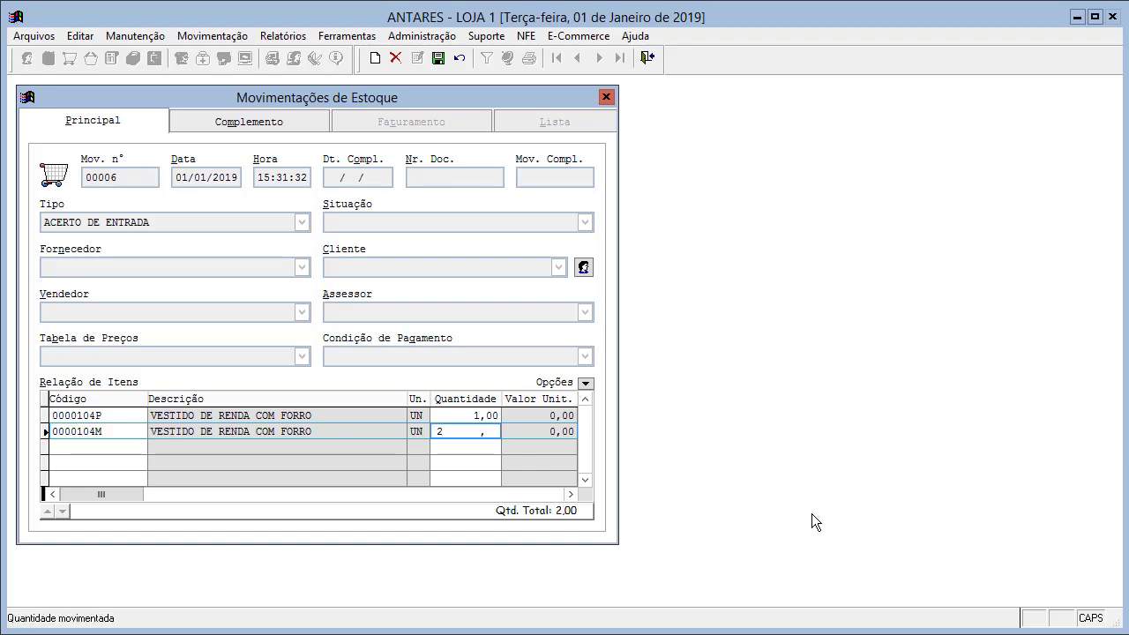
key(Return)
Add item 0000104G to the entry adjustment with a quantity of 3
text(00)
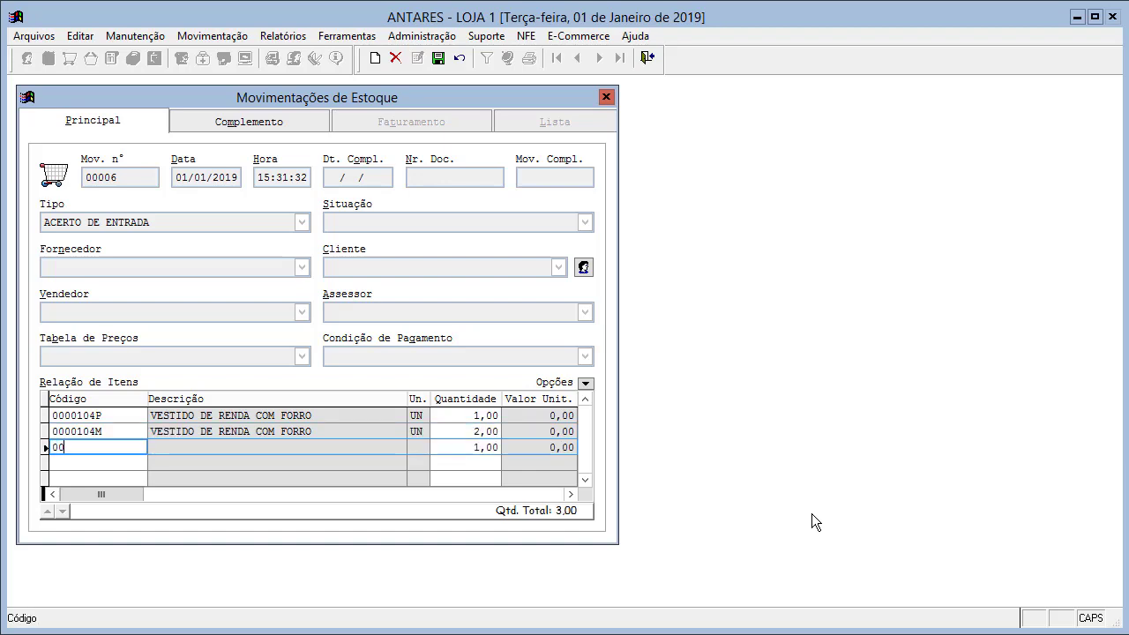
text(00104G)
key(Return)
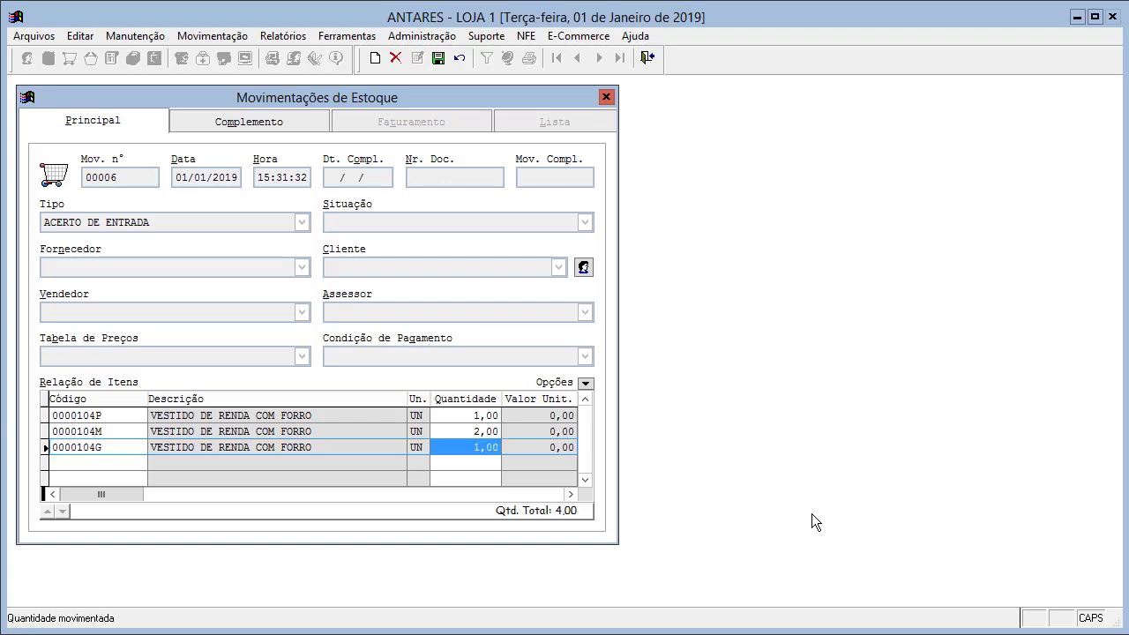
text(3 ,)
key(Return)
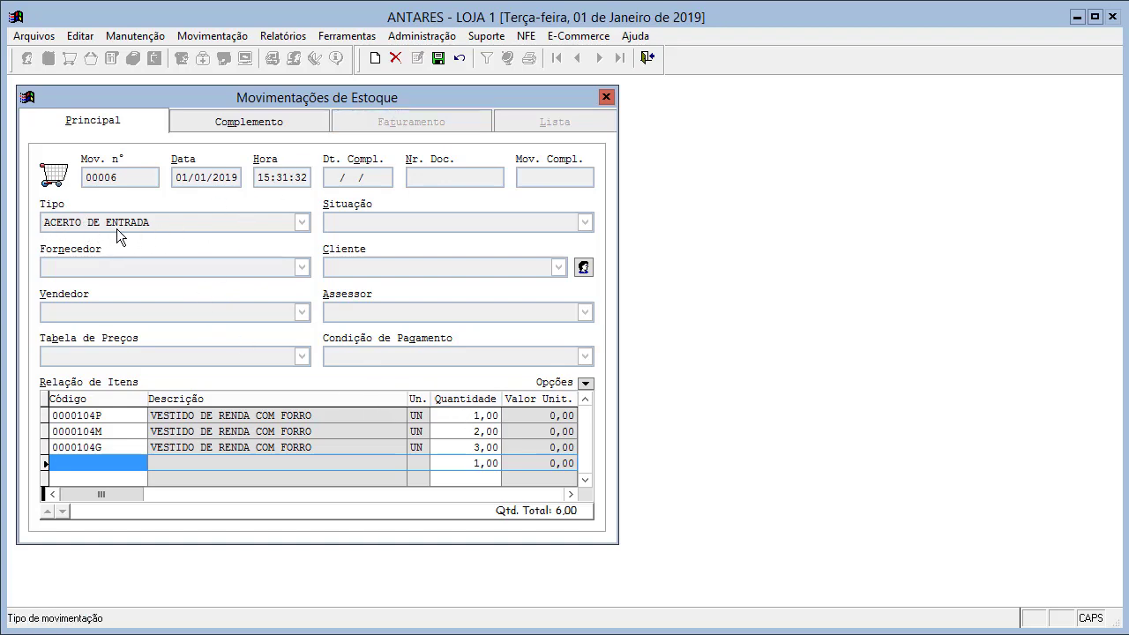
Save the entry adjustment and check its entry in the movement list before returning to its main details
click(438, 58)
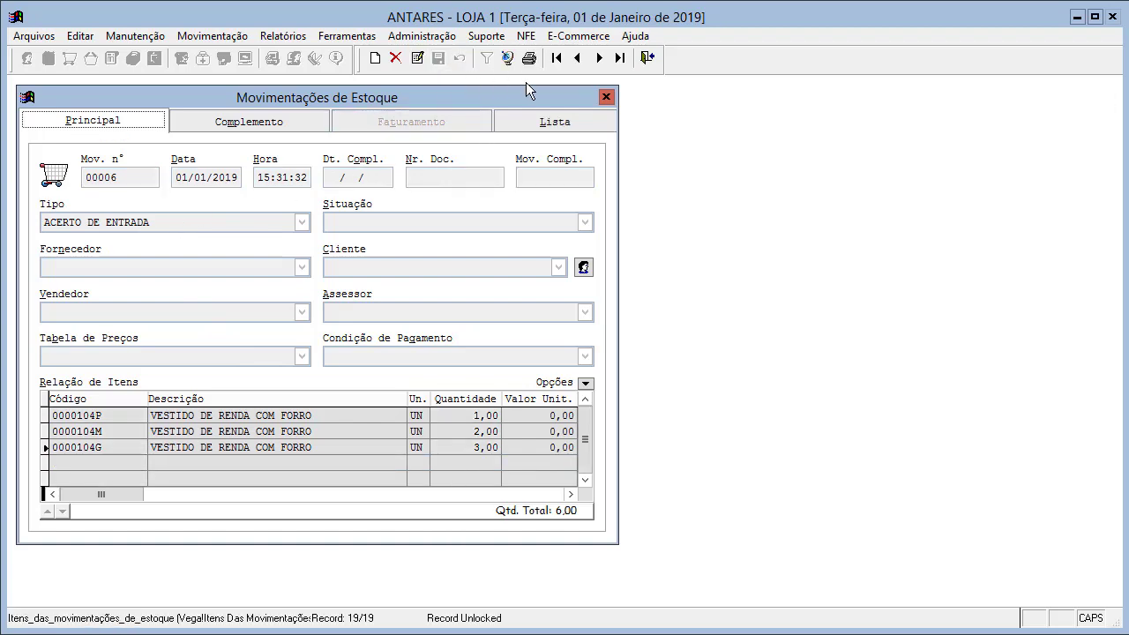
click(541, 124)
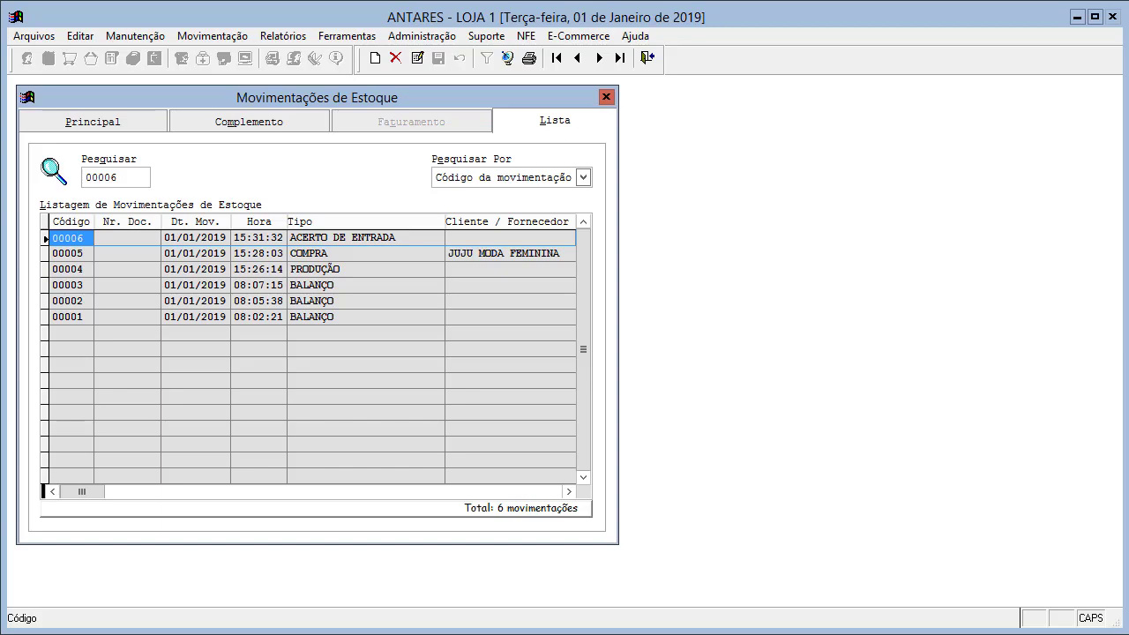
click(98, 123)
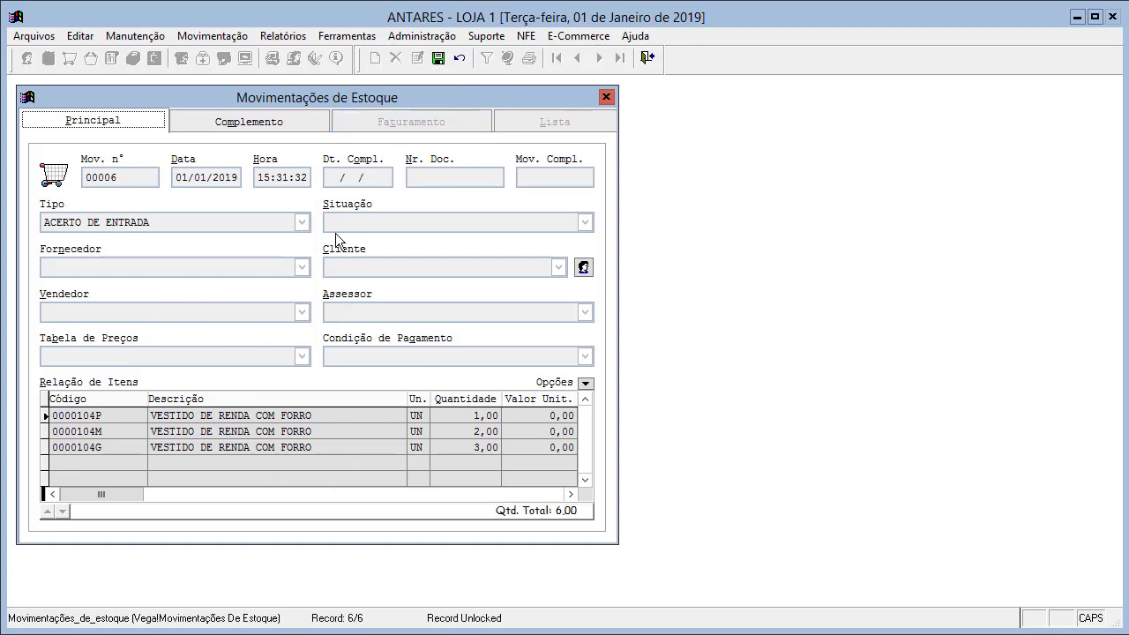
click(275, 123)
click(79, 467)
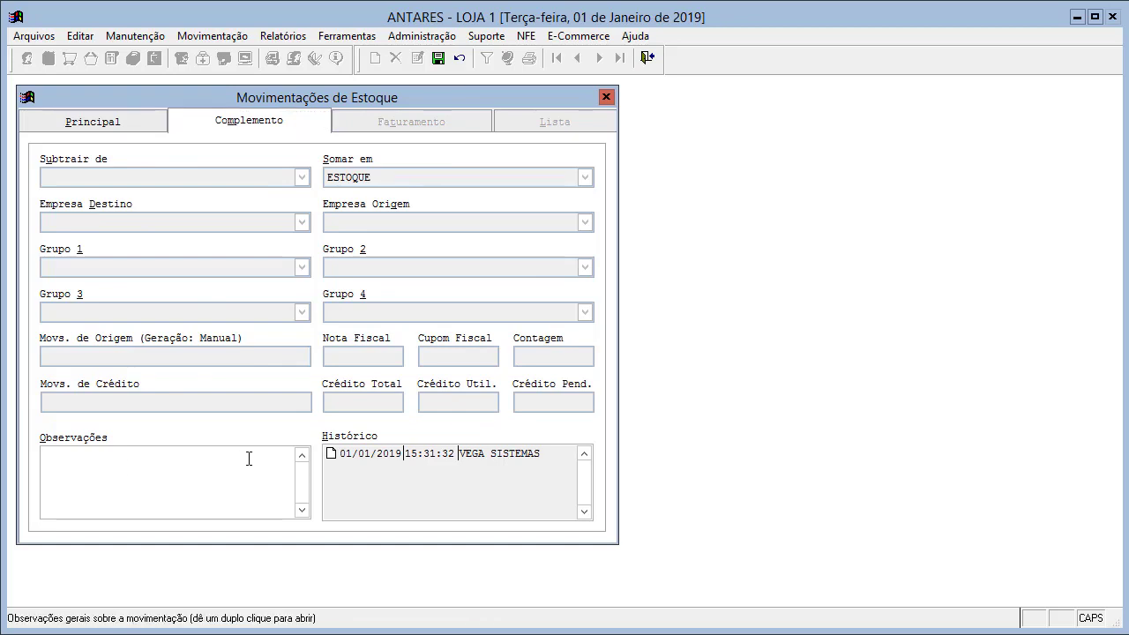
text(TEST)
key(BackSpace)
key(BackSpace)
key(BackSpace)
click(97, 123)
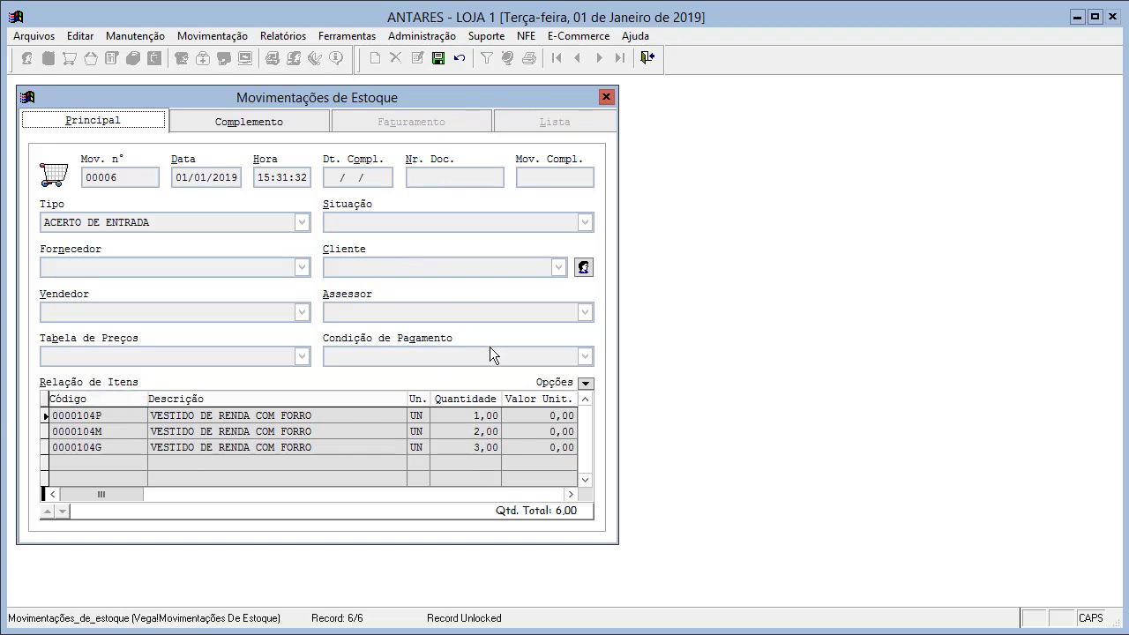
click(106, 420)
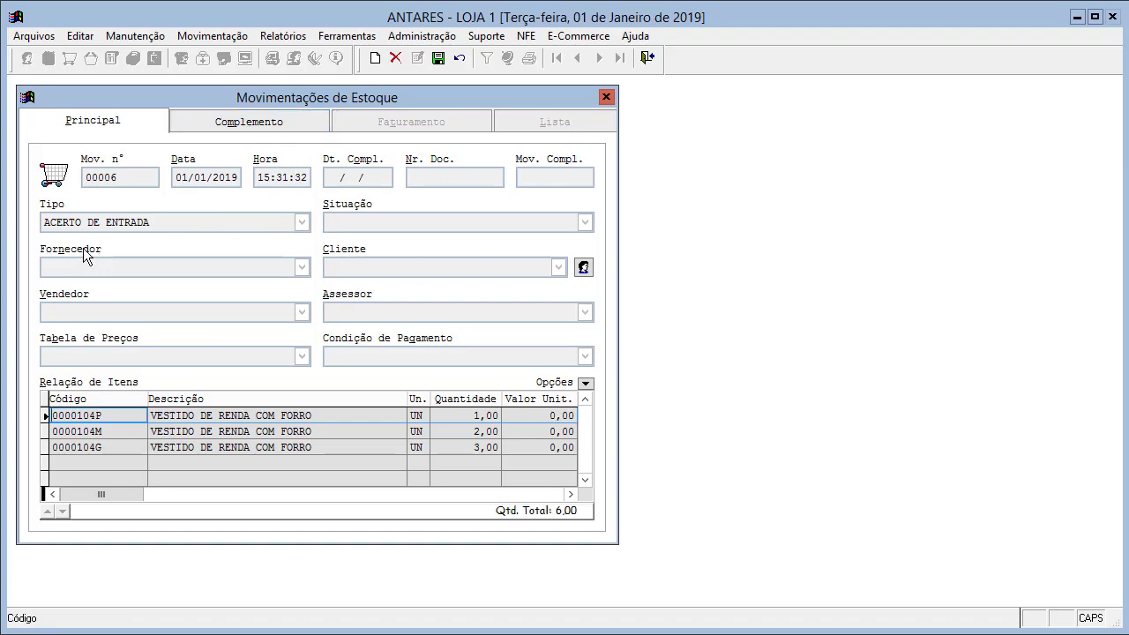
click(458, 58)
click(886, 533)
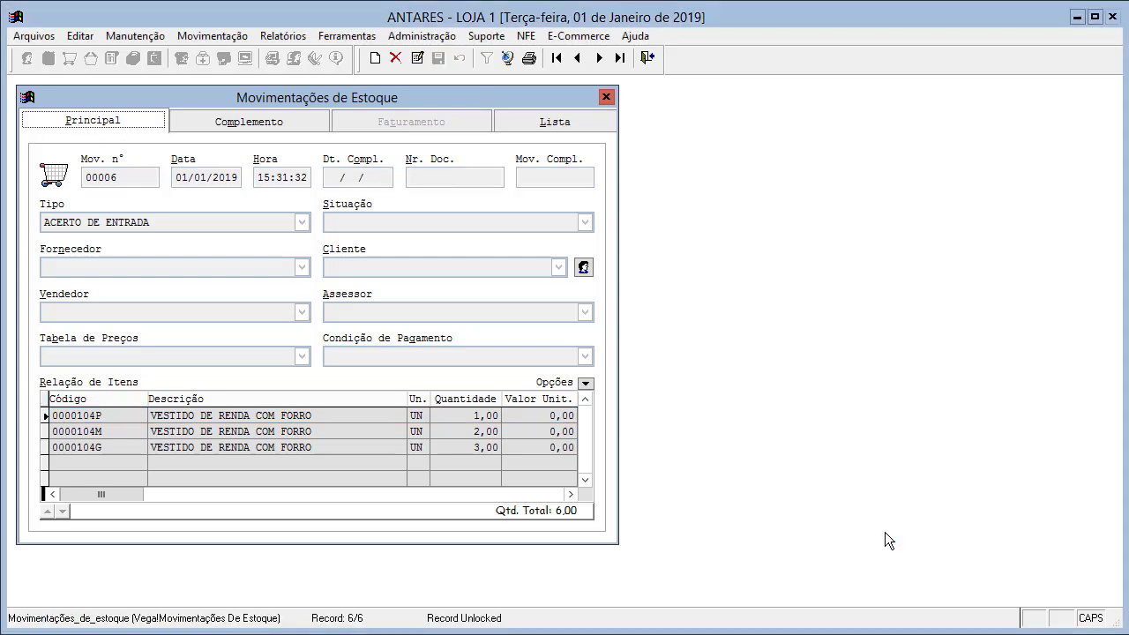
Open the COMPRA movement from the movement list, change its supplier to LILI'S FASHION and save the movement
key(alt+l)
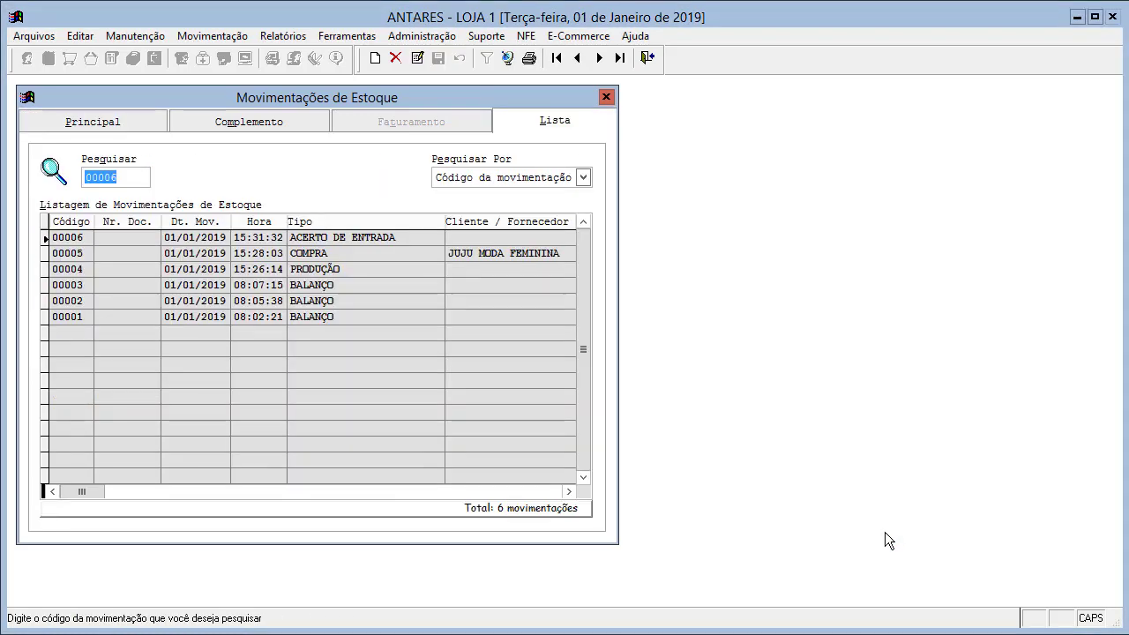
key(Tab)
key(Down)
key(Return)
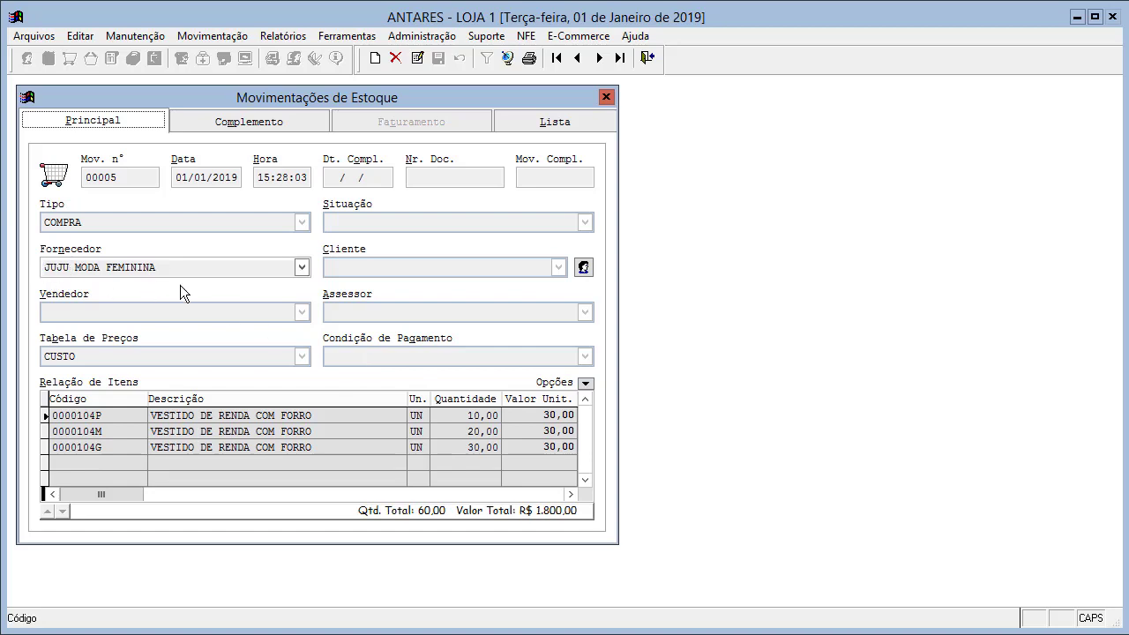
click(418, 56)
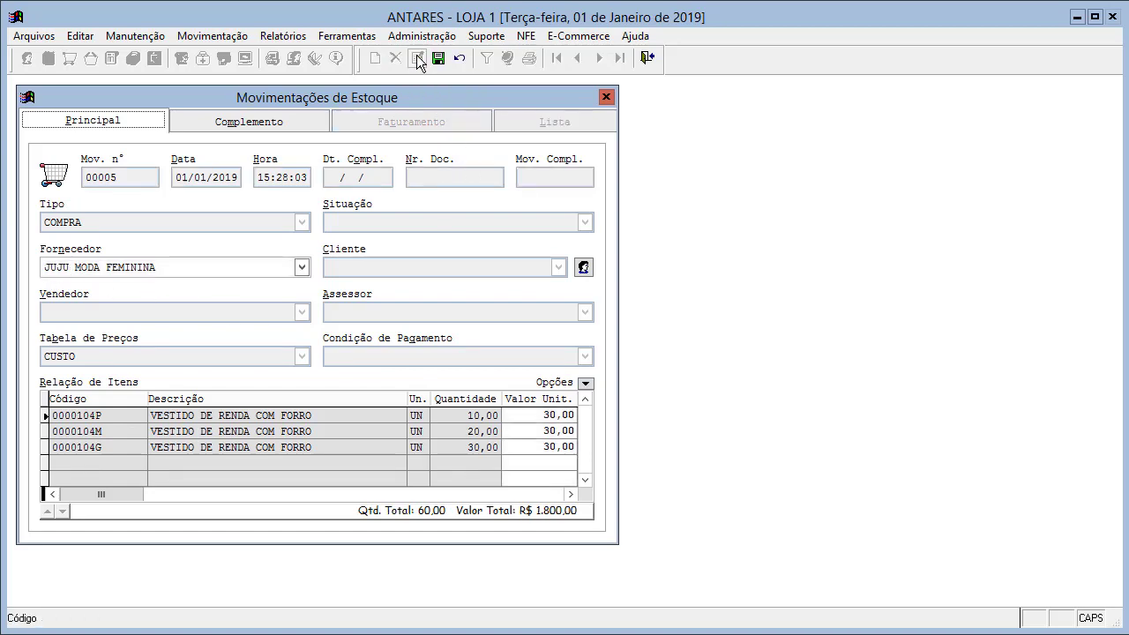
click(302, 266)
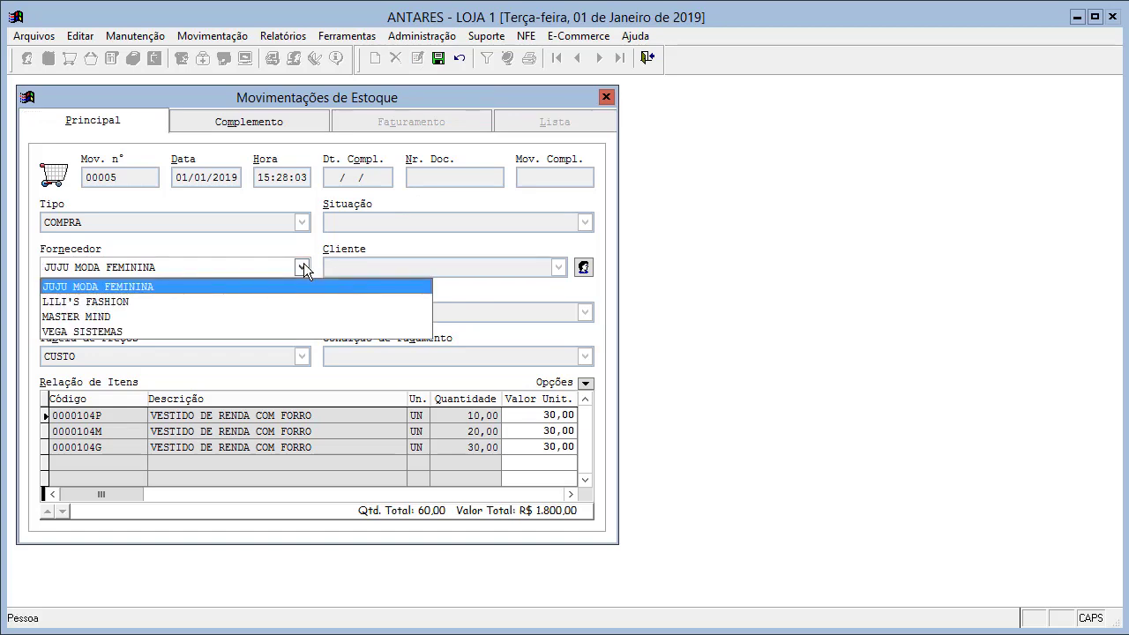
click(142, 301)
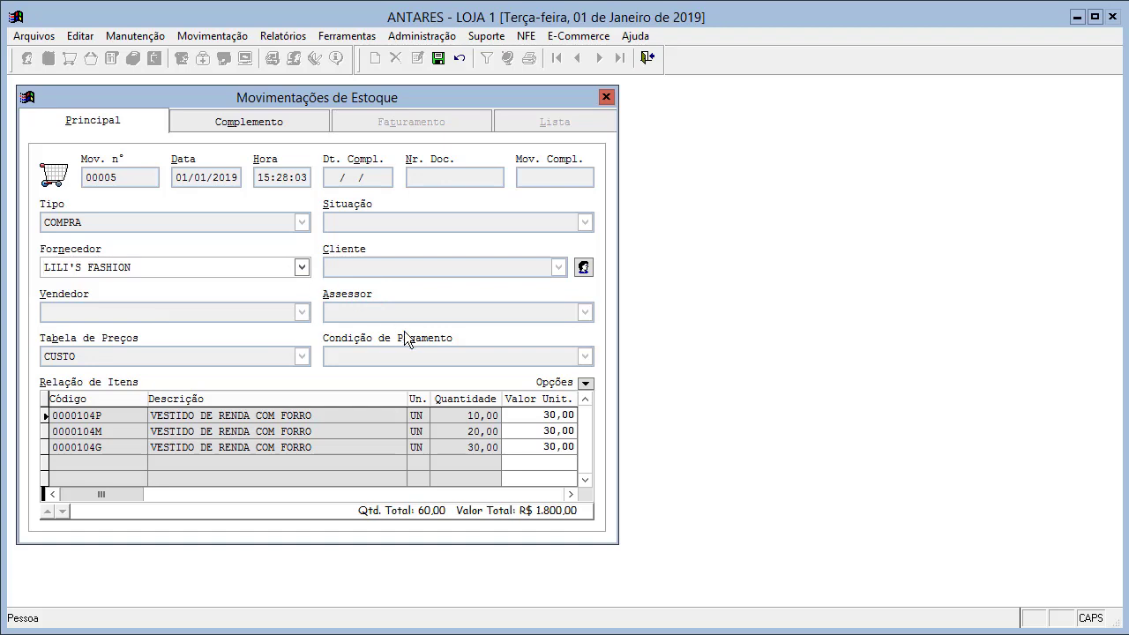
click(438, 59)
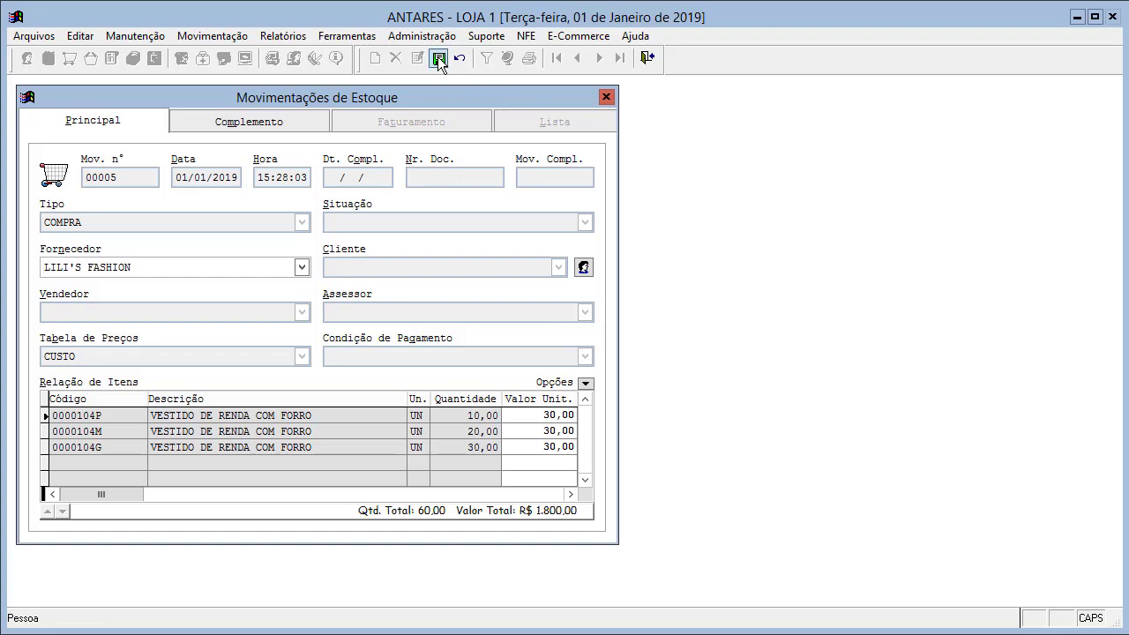
Check the supplier of the COMPRA movement in the movement list and its change history in the complementary details, ending on its main details
click(545, 125)
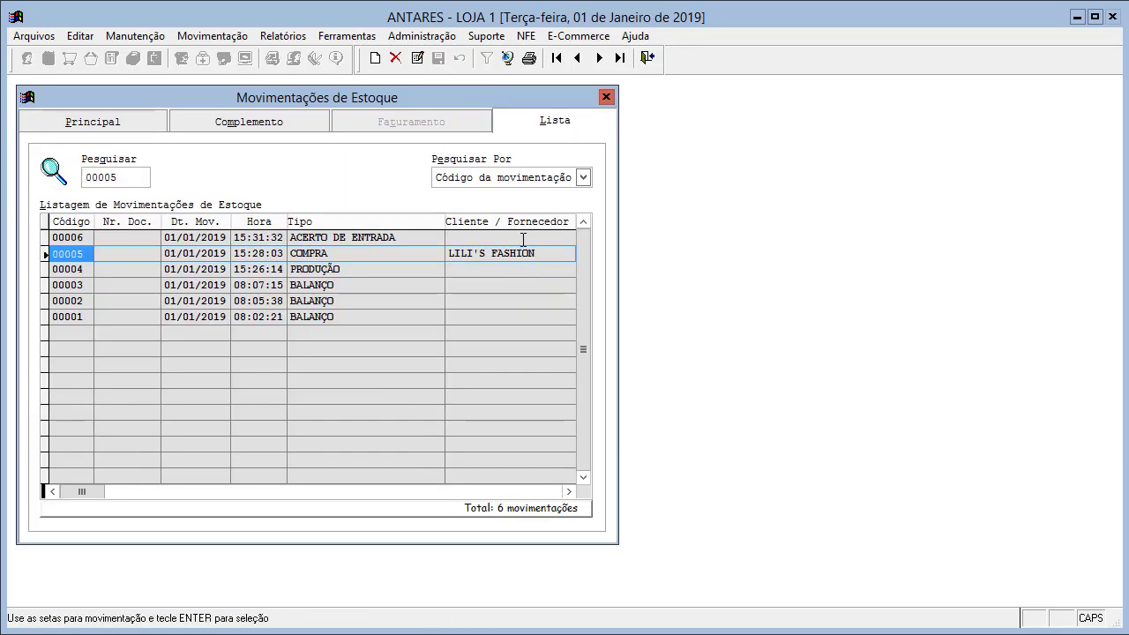
click(277, 114)
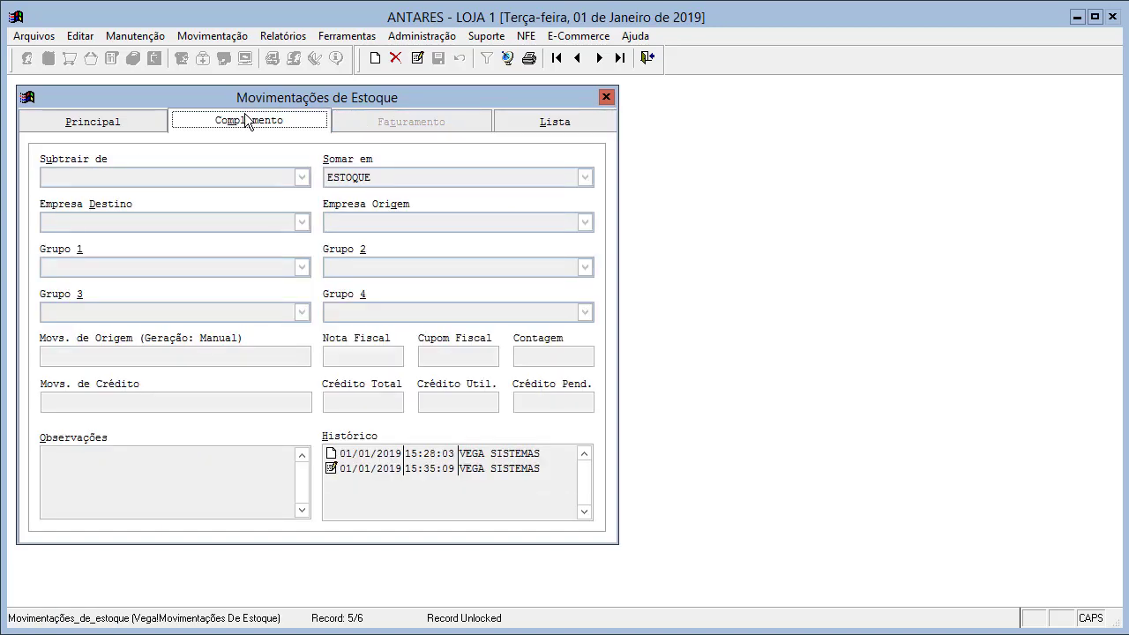
click(139, 115)
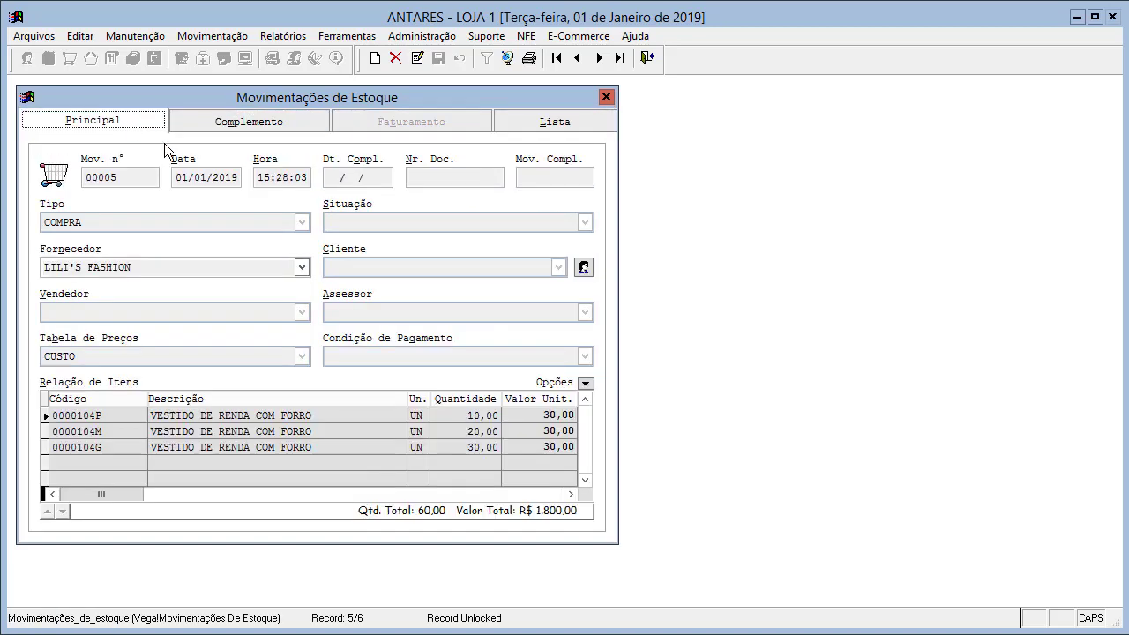